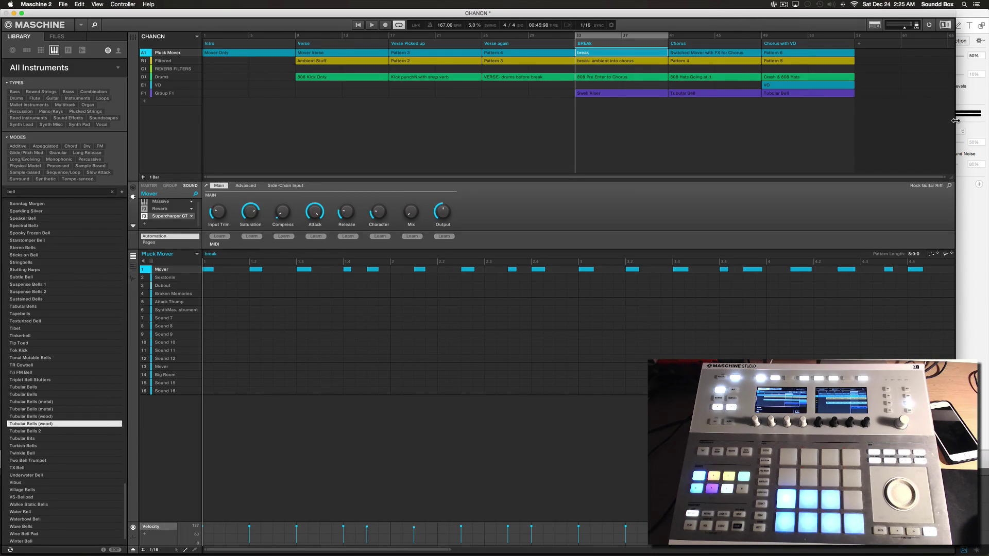
Step: Widen the program window and view the version and credits on the software's About screen
drag(974, 126, 985, 128)
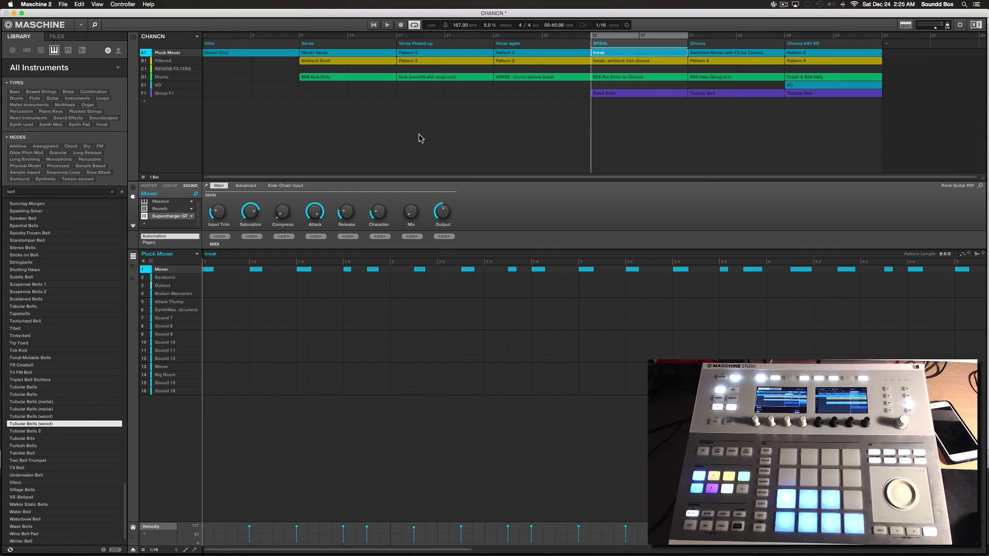
click(52, 27)
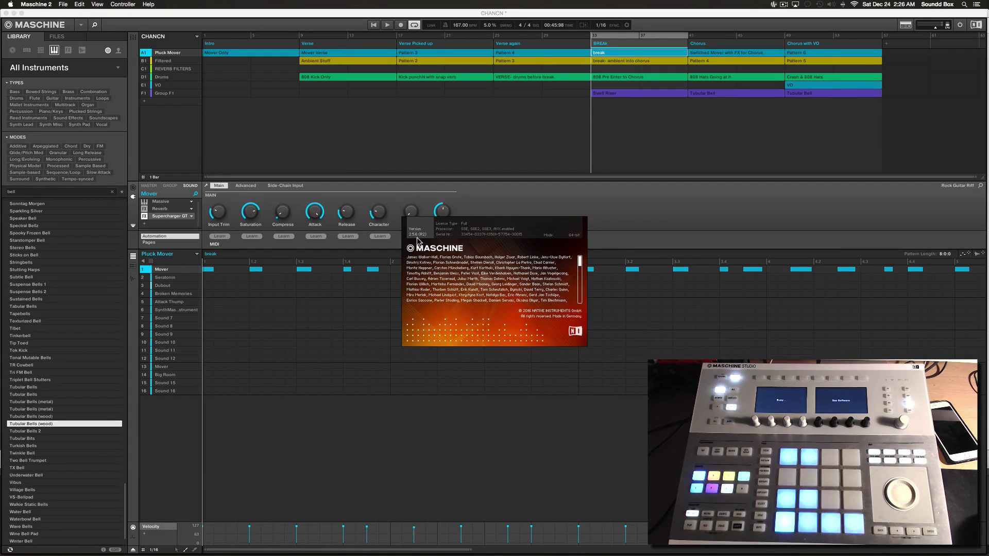
scroll(556, 267, down, 1)
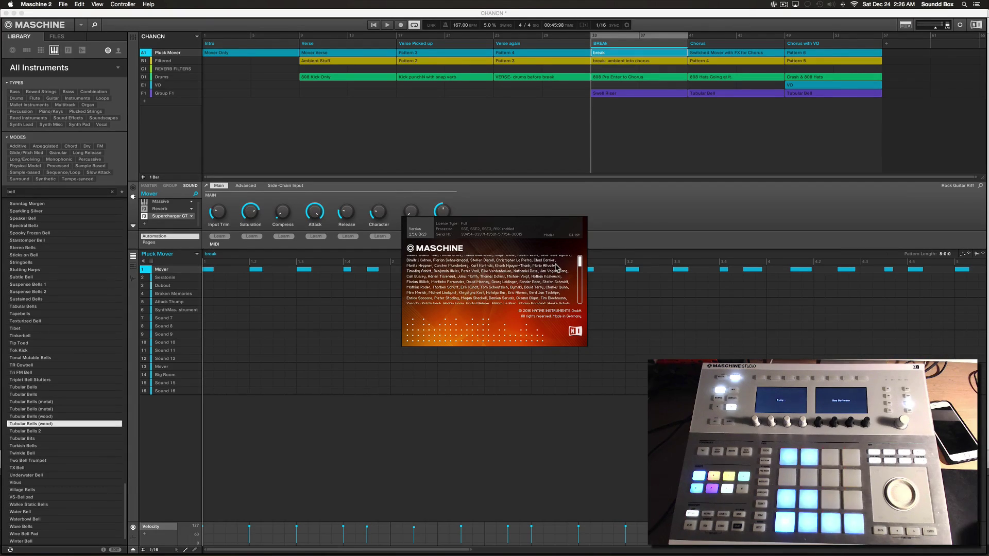
click(548, 206)
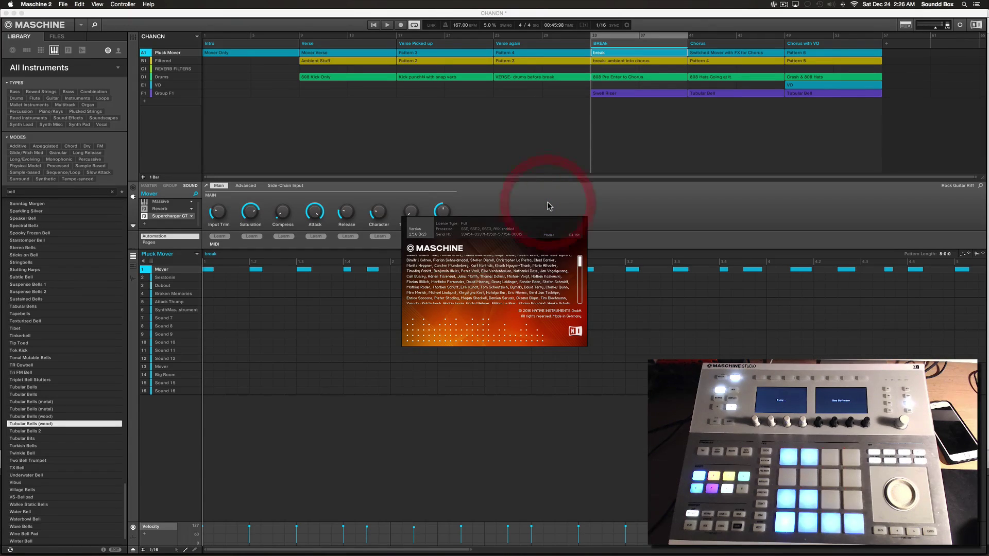
click(420, 235)
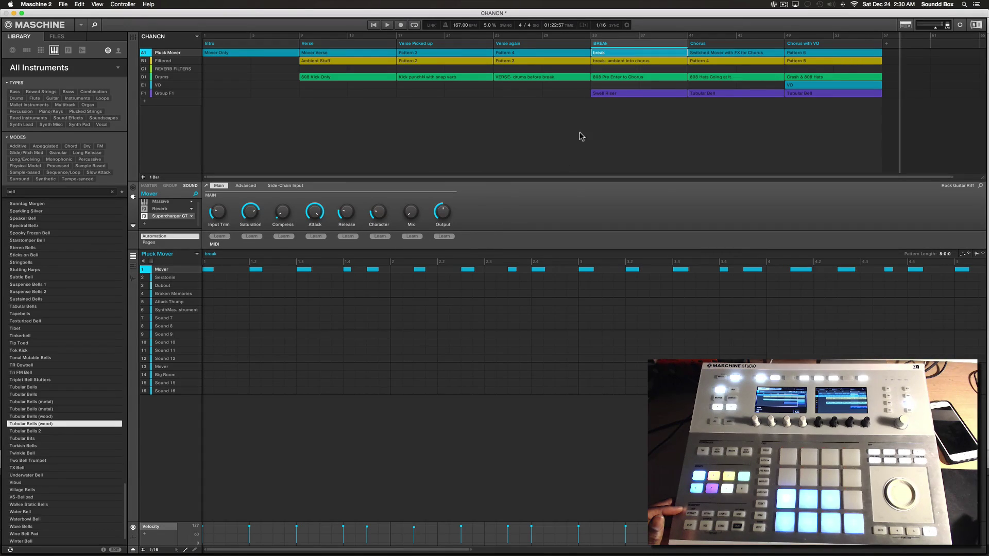
Step: Select Group F1's Tubular Bell pattern in the Chorus section and clear the instrument search text
click(718, 94)
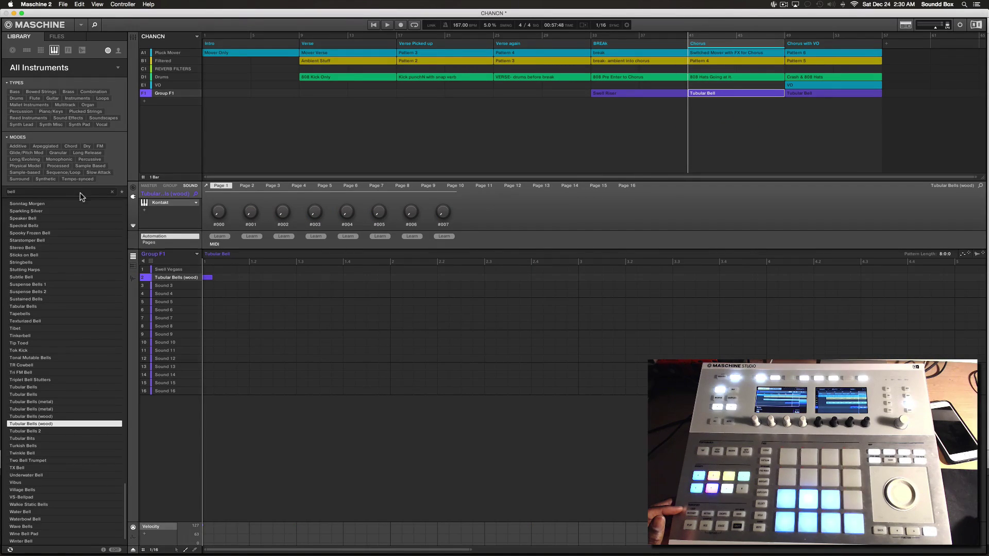
click(112, 192)
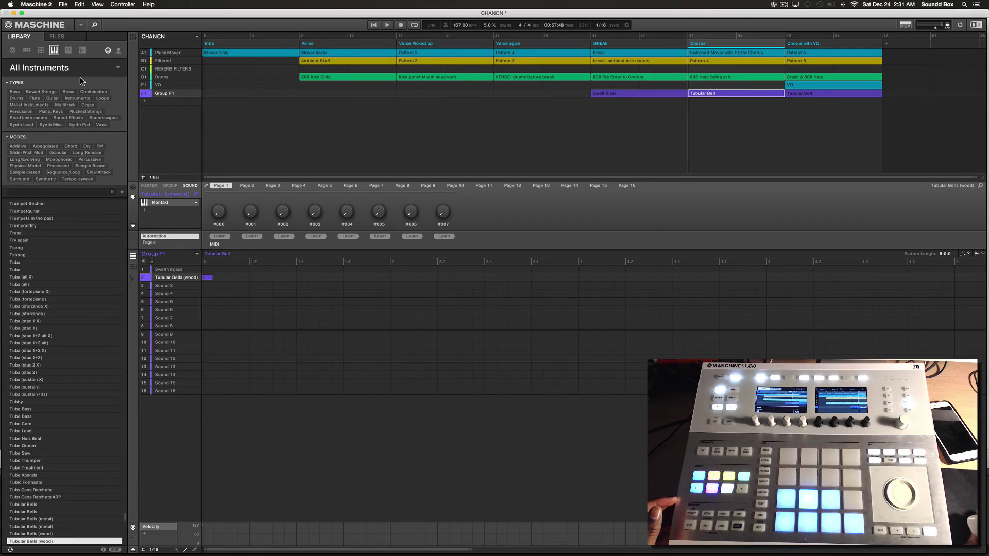
Step: Switch the library to samples and limit it to the Maschine product's Maschine 2.5 Library bank
click(82, 50)
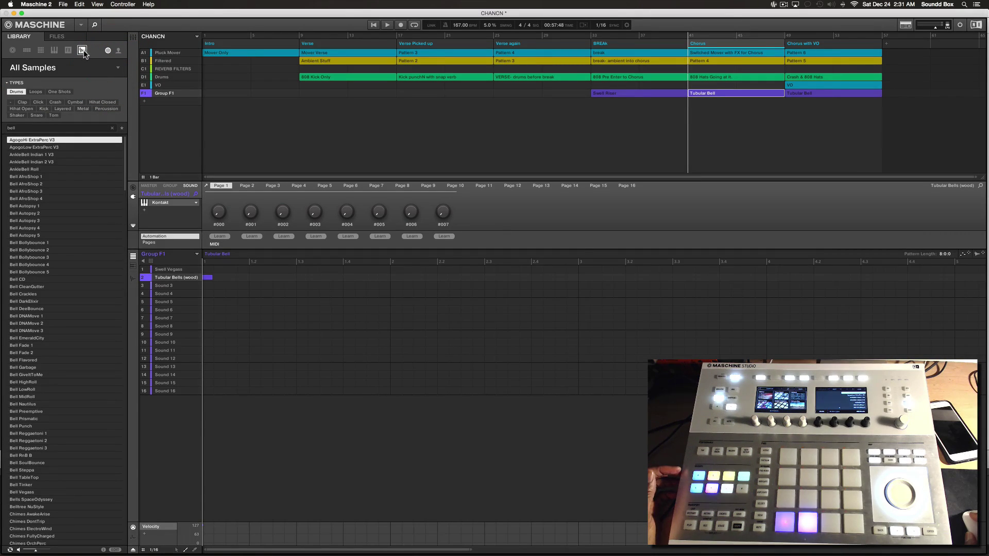
click(79, 67)
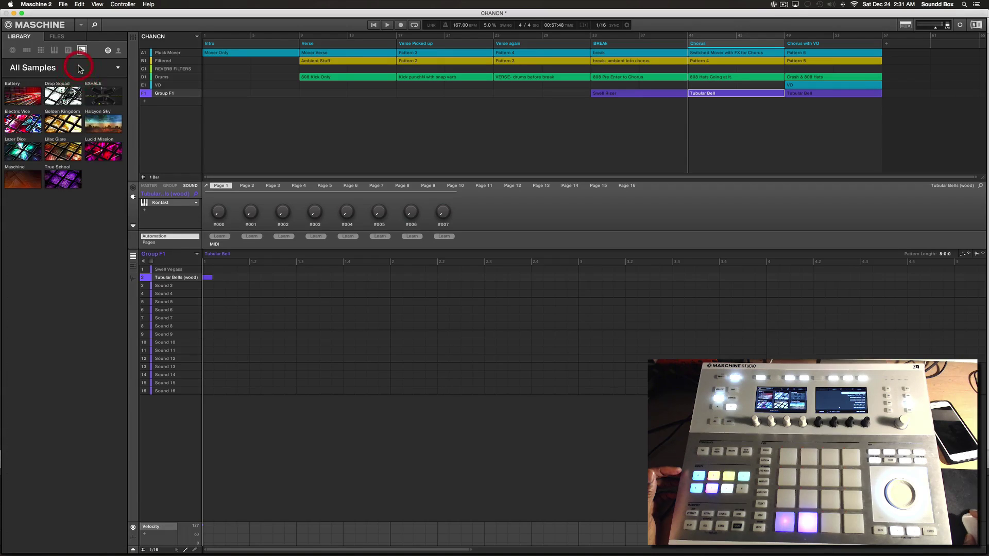
click(17, 177)
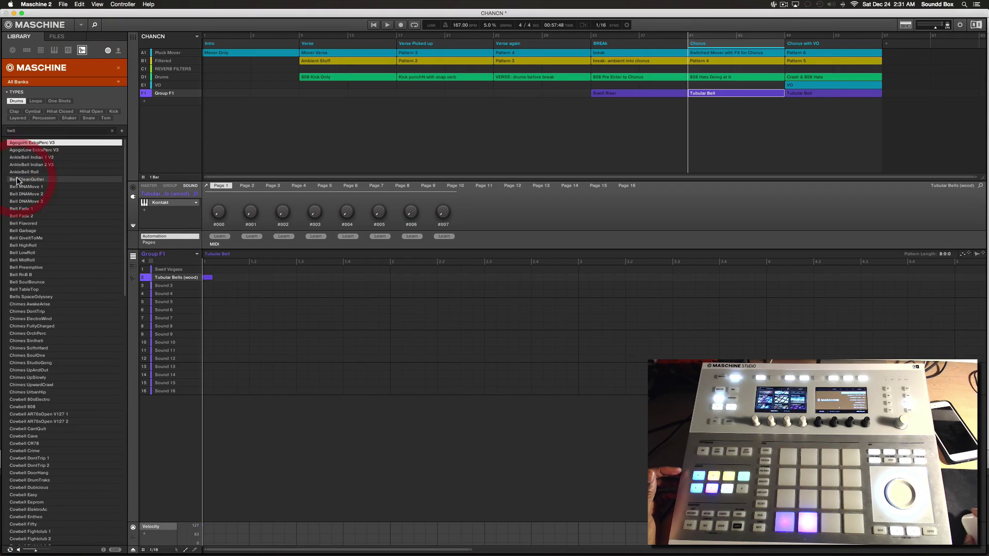
click(119, 84)
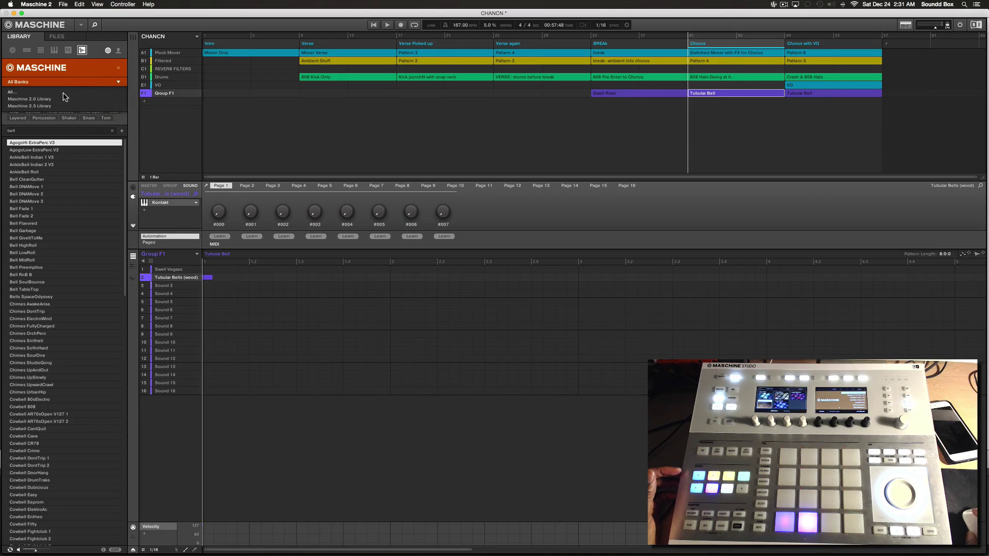
click(47, 106)
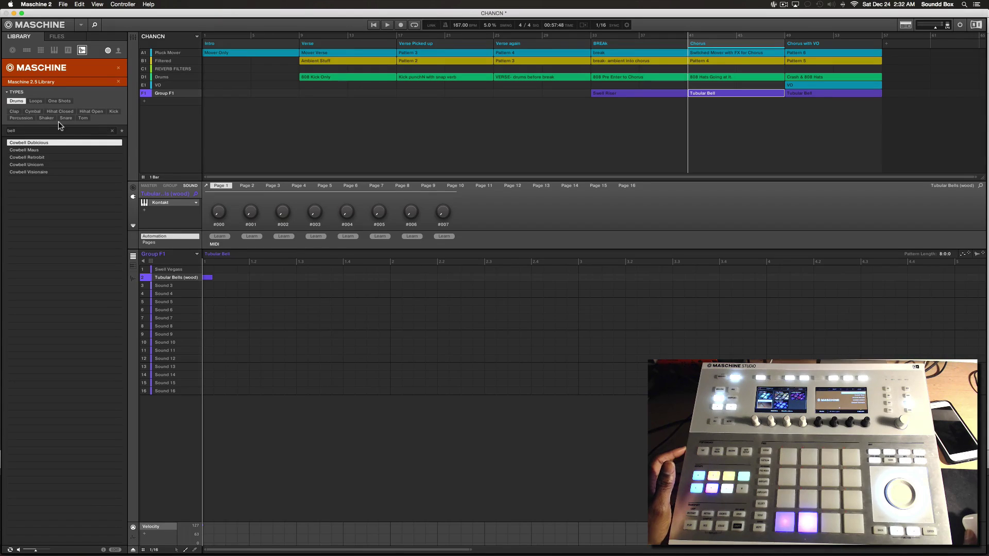
Step: Browse the Clap, Cymbal, Hihat Closed, Hihat Open and Kick categories of the drum samples
click(14, 112)
click(32, 111)
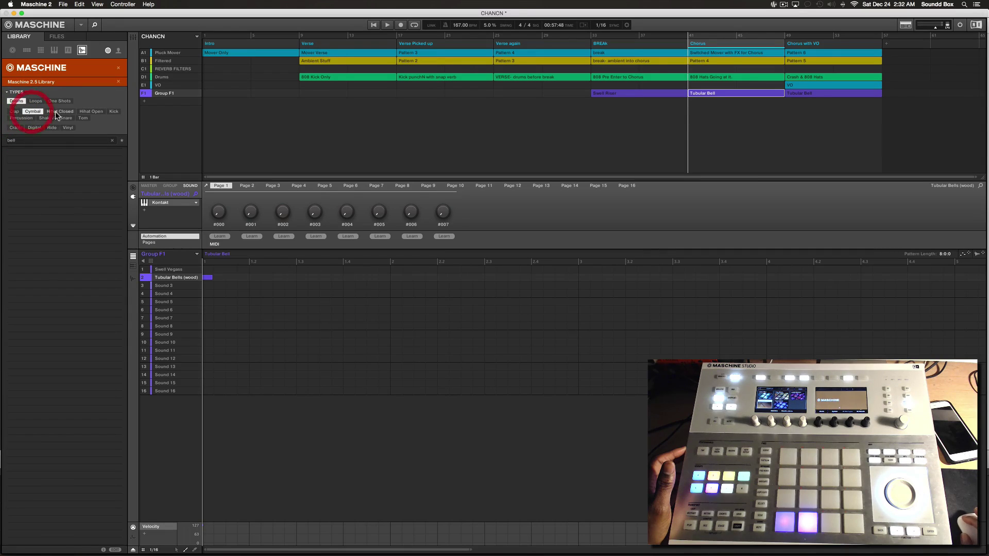
click(58, 111)
click(101, 112)
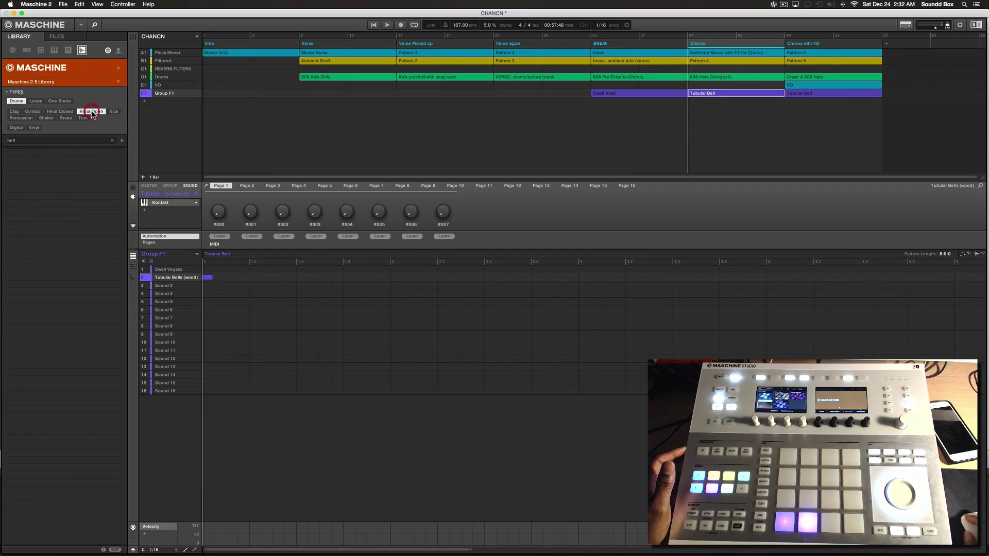
click(114, 112)
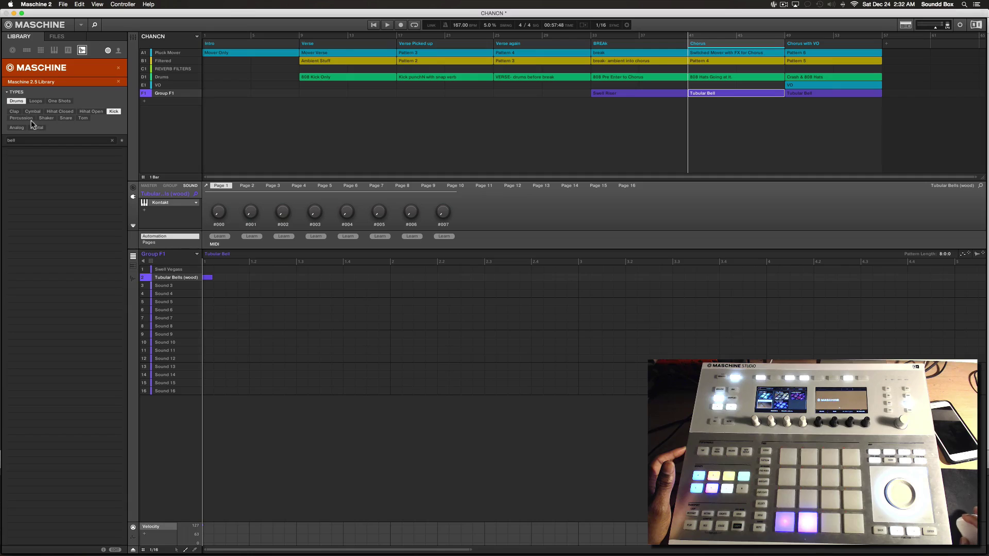
Step: Clear the "bell" sample search and filter the library to closed hi-hat drum samples
click(111, 142)
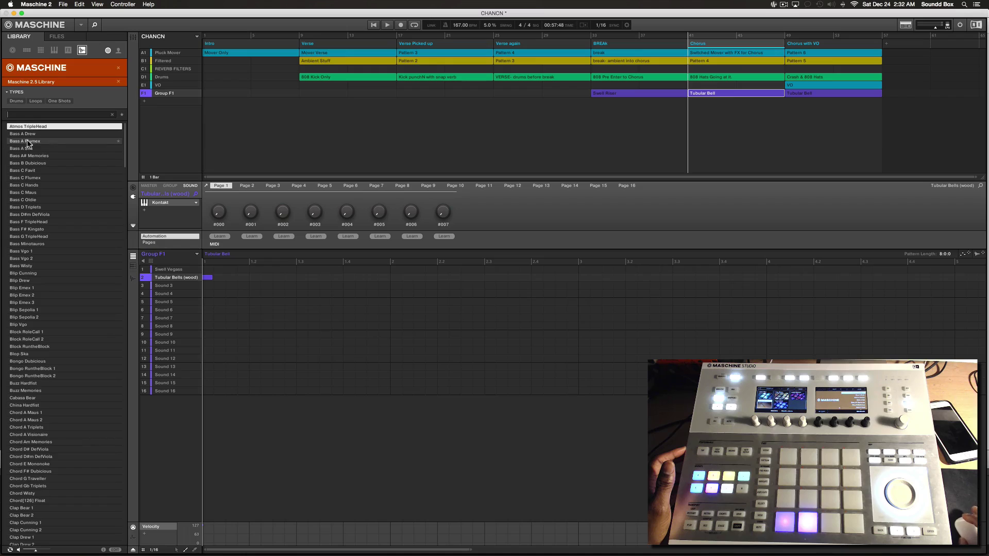
click(17, 102)
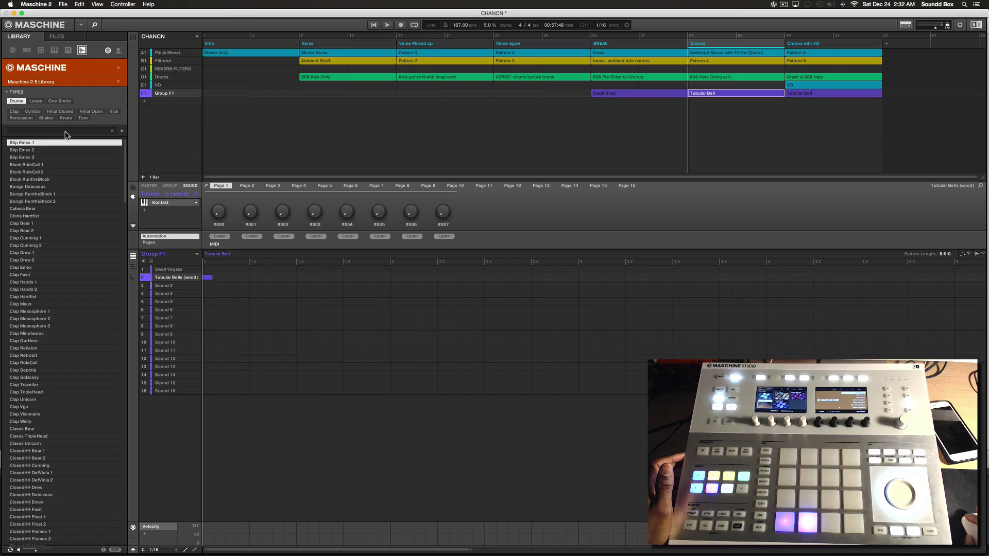
click(59, 113)
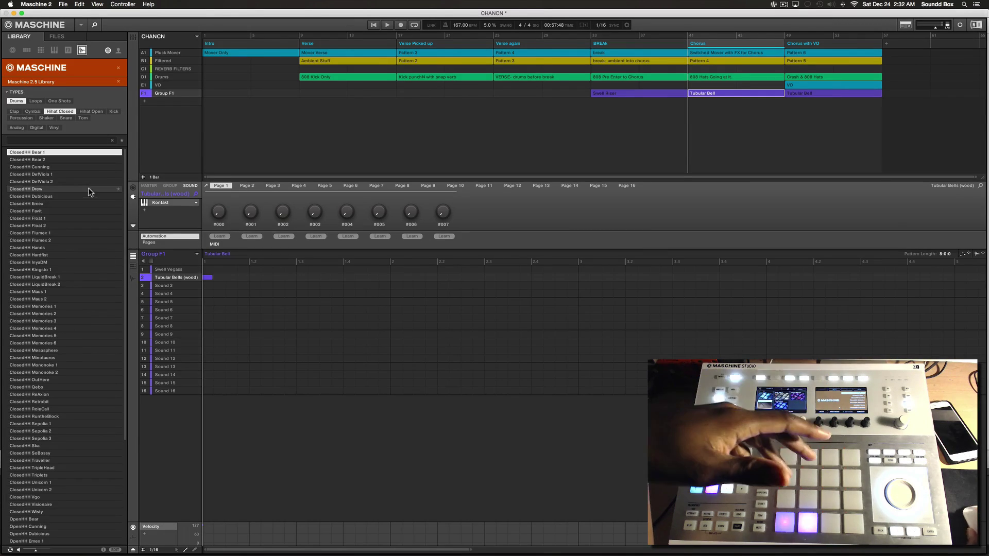
Step: Remove the Hihat Closed filter and show only the favorite samples of the Drums type
click(122, 141)
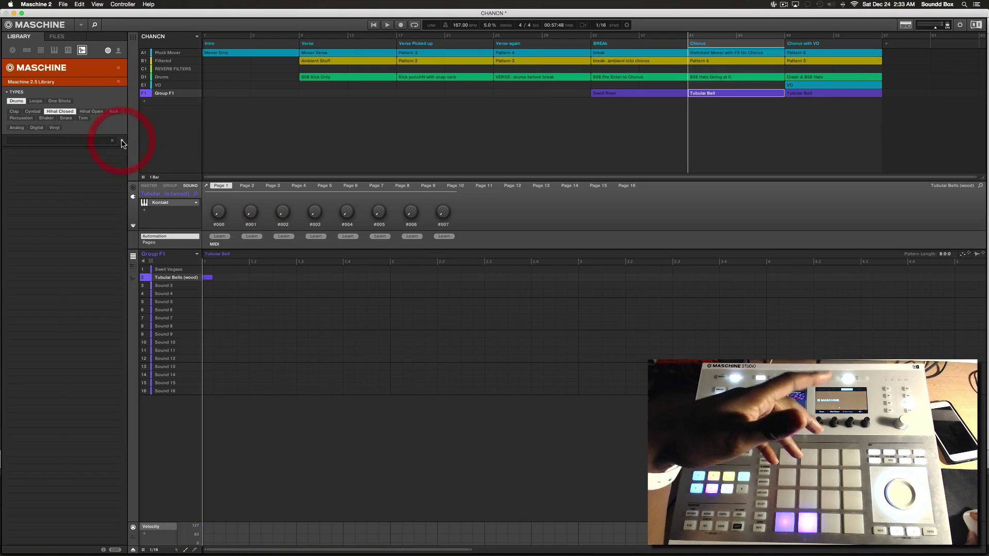
click(122, 142)
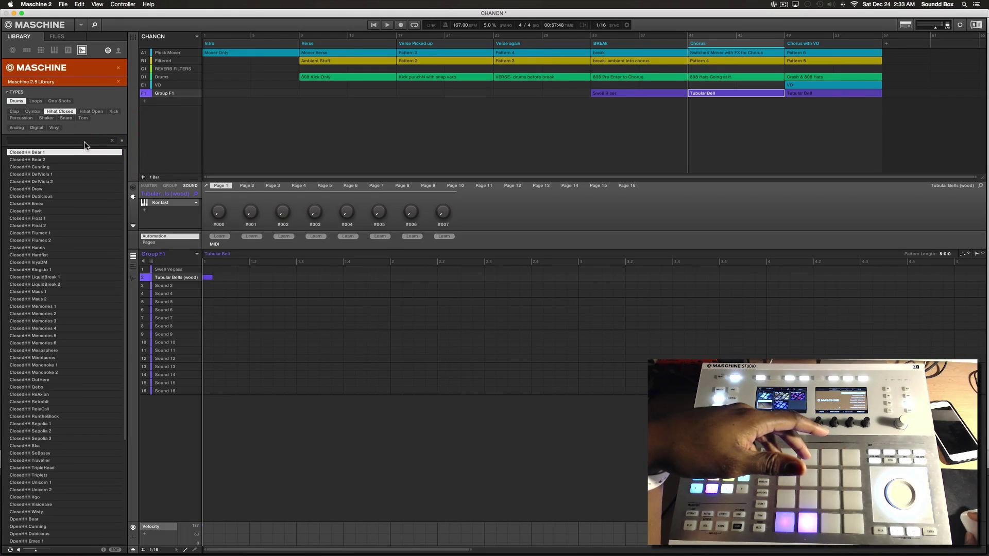
click(16, 101)
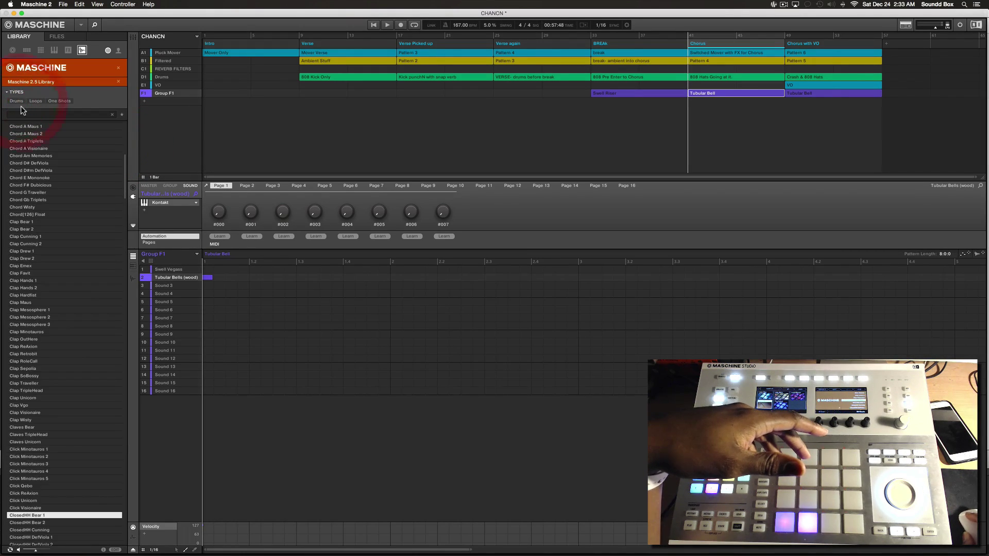
click(17, 101)
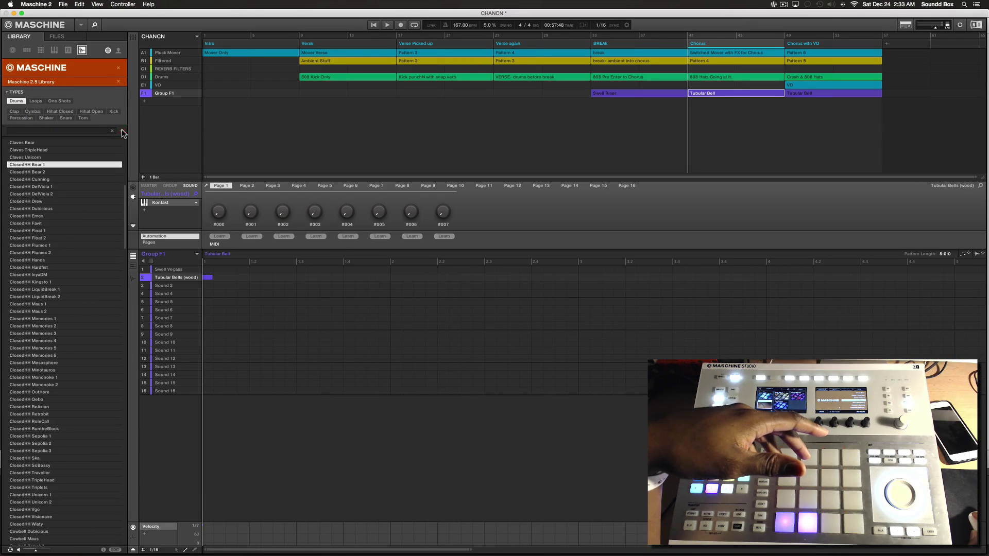
click(123, 130)
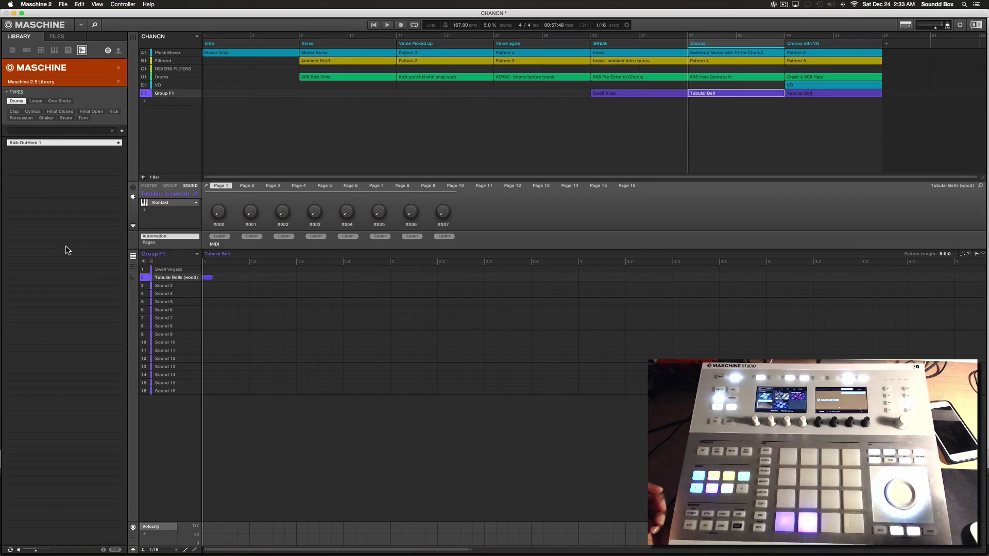
Step: Remove the bank and product filters, view the favorites among all samples, and turn the favorites filter off
click(119, 82)
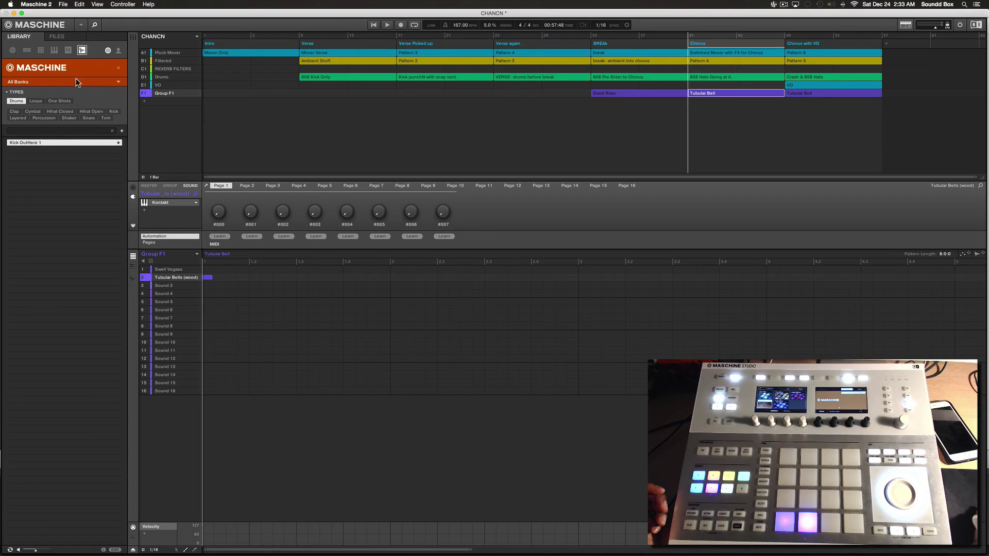
click(118, 71)
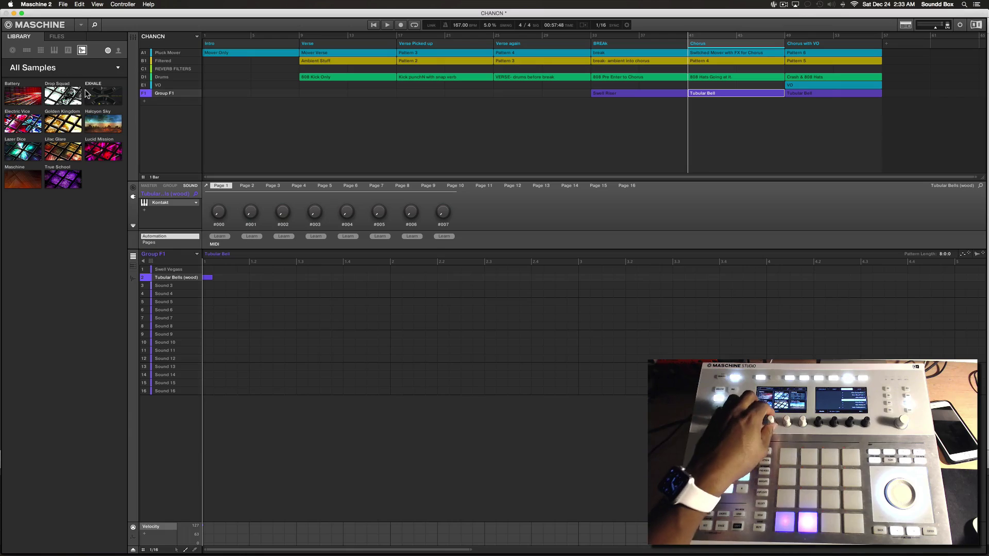
click(87, 94)
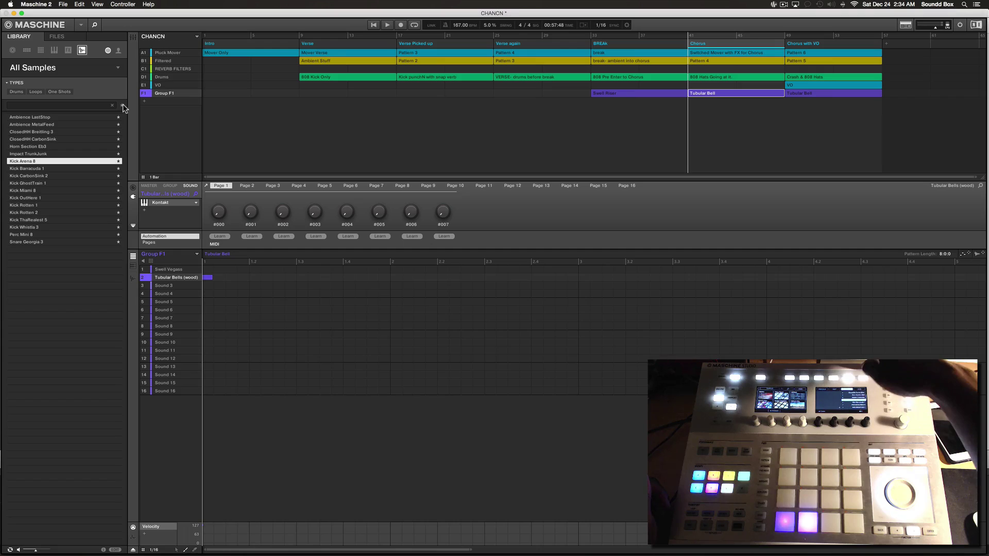
click(122, 105)
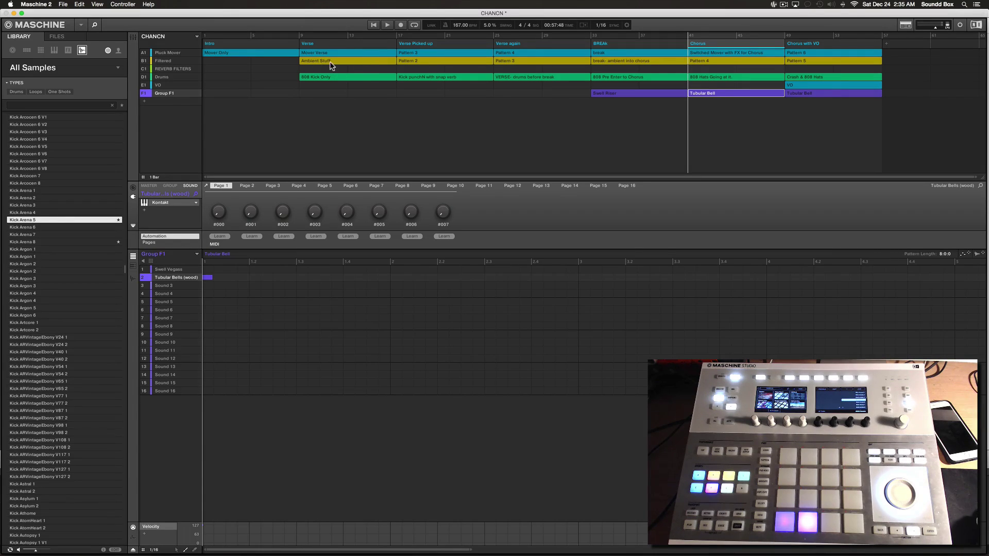
Step: Select the Drums group with its "808 Hats Going at it." pattern in the Chorus section and play it
click(162, 77)
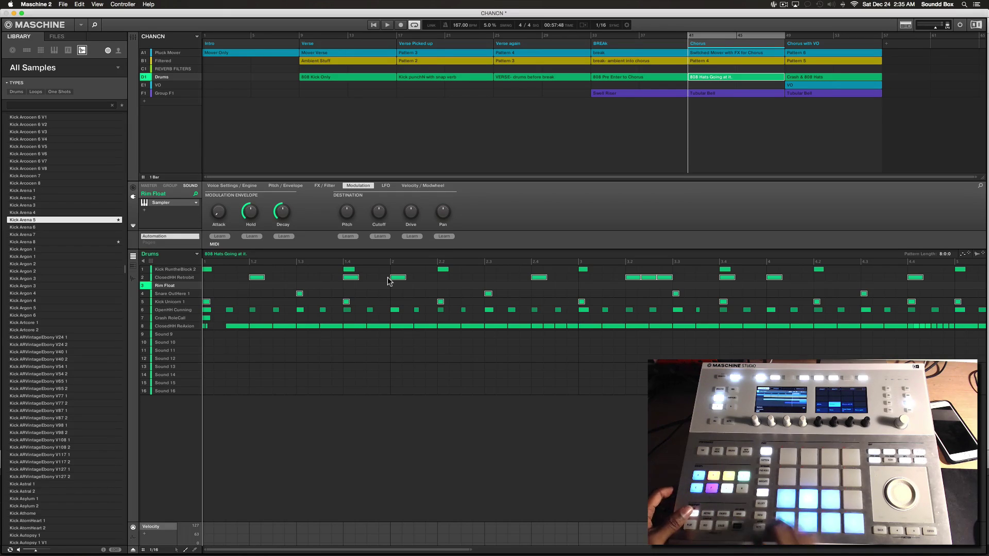
key(space)
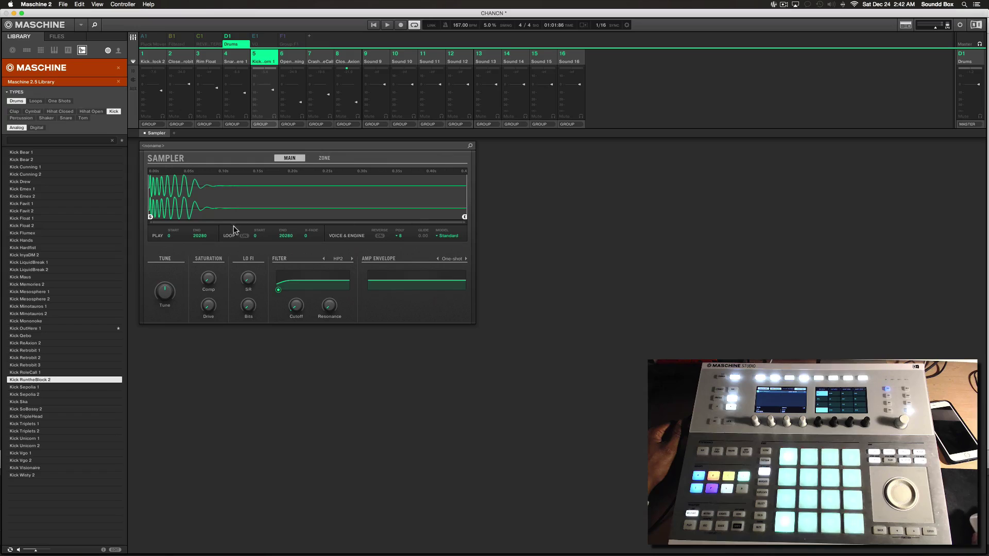
Step: Cycle the kick sound's Sampler filter through its types, set it to EQ, and play the project
click(351, 259)
click(324, 259)
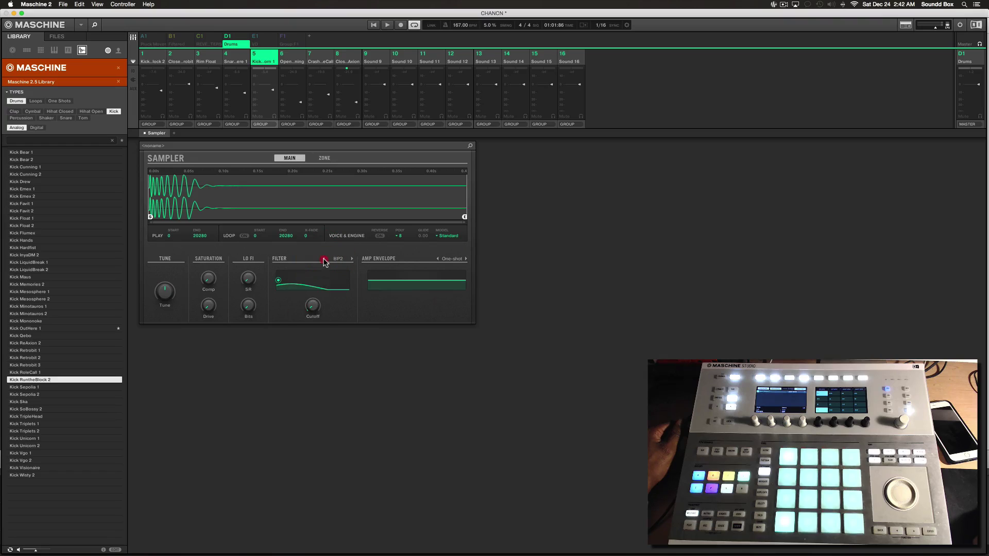
click(323, 259)
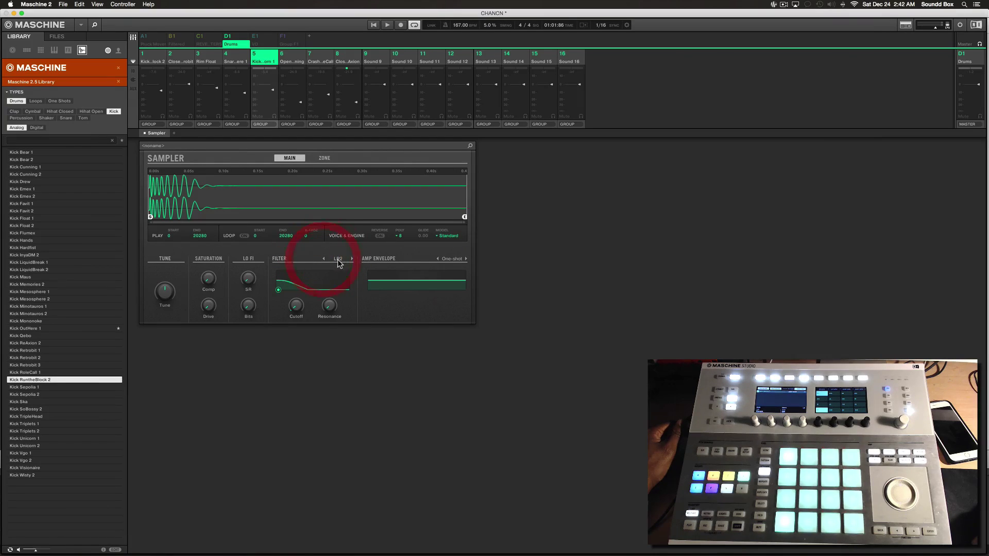
click(324, 259)
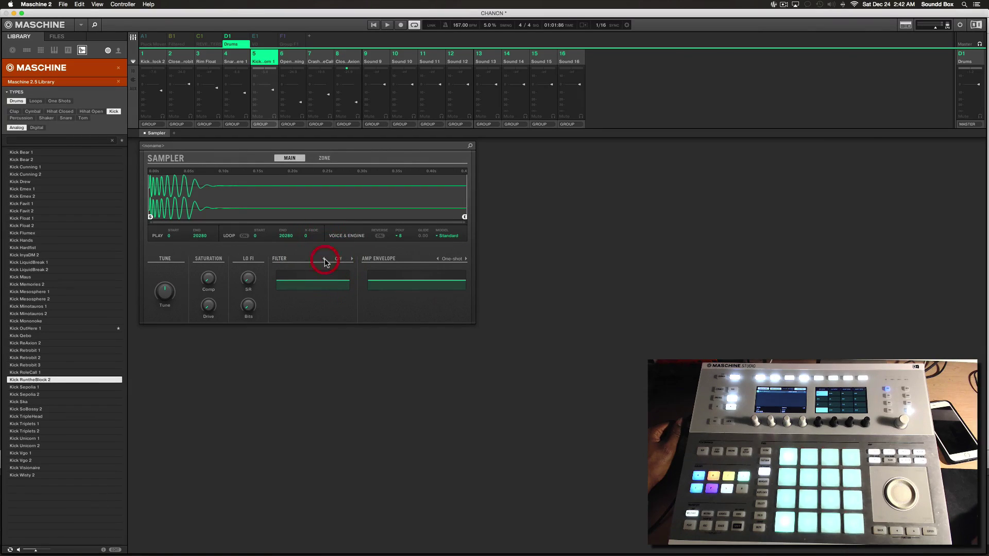
click(351, 259)
click(352, 259)
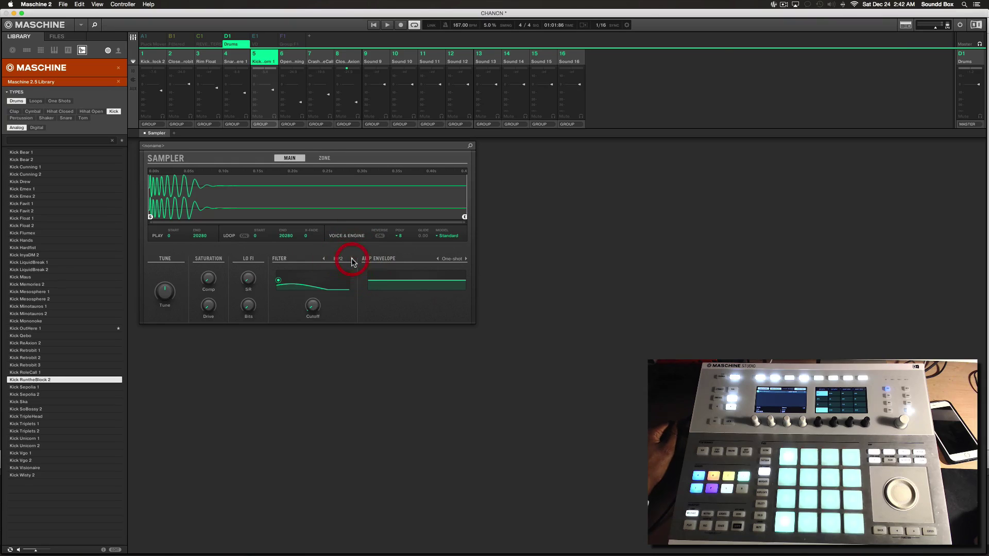
click(352, 259)
click(352, 259)
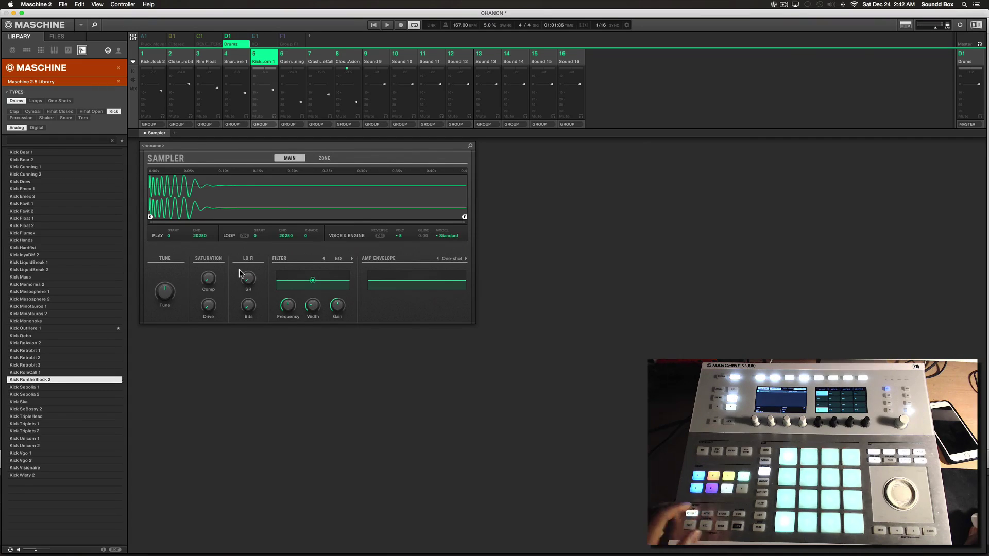
key(space)
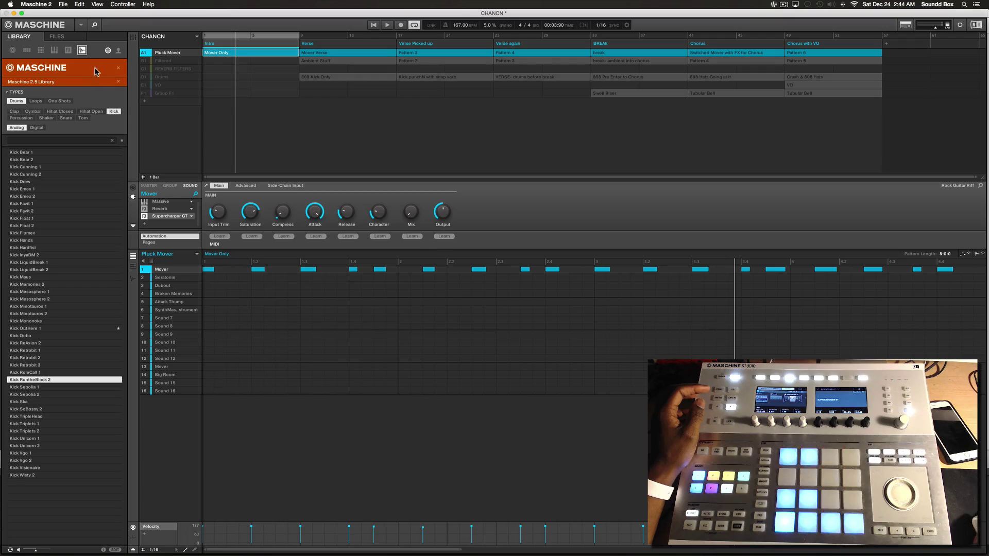
Step: Switch the library from sounds to instruments and select Massive from the product overview
click(42, 50)
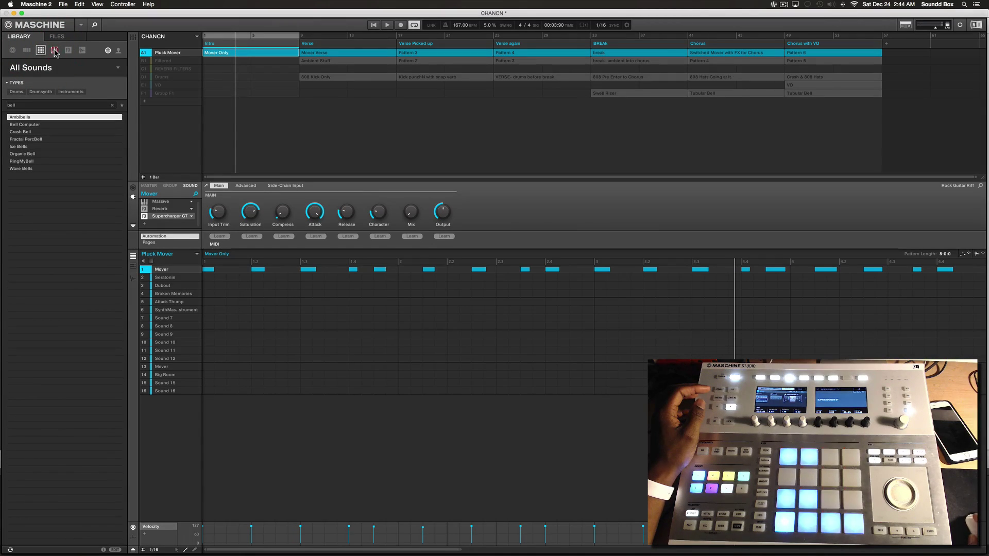
click(55, 51)
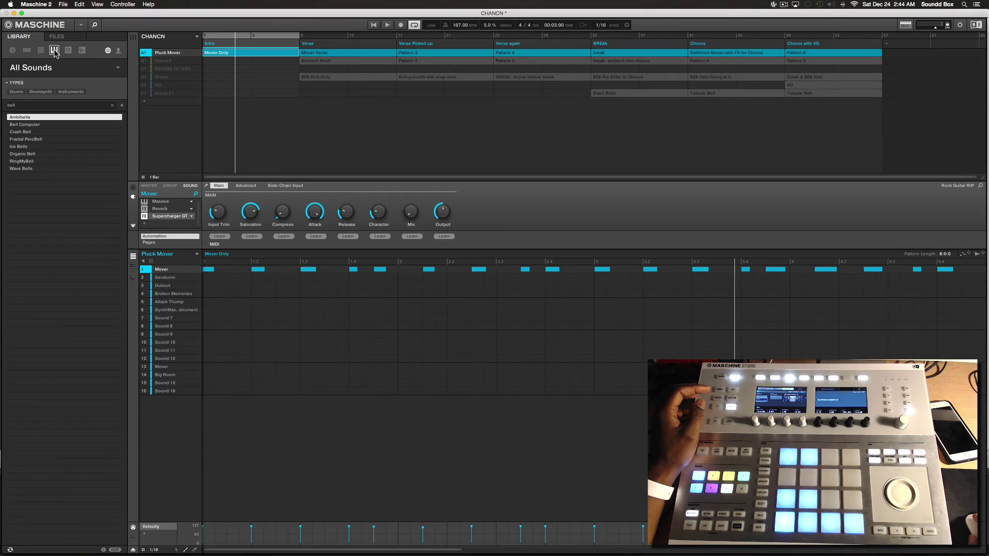
click(118, 69)
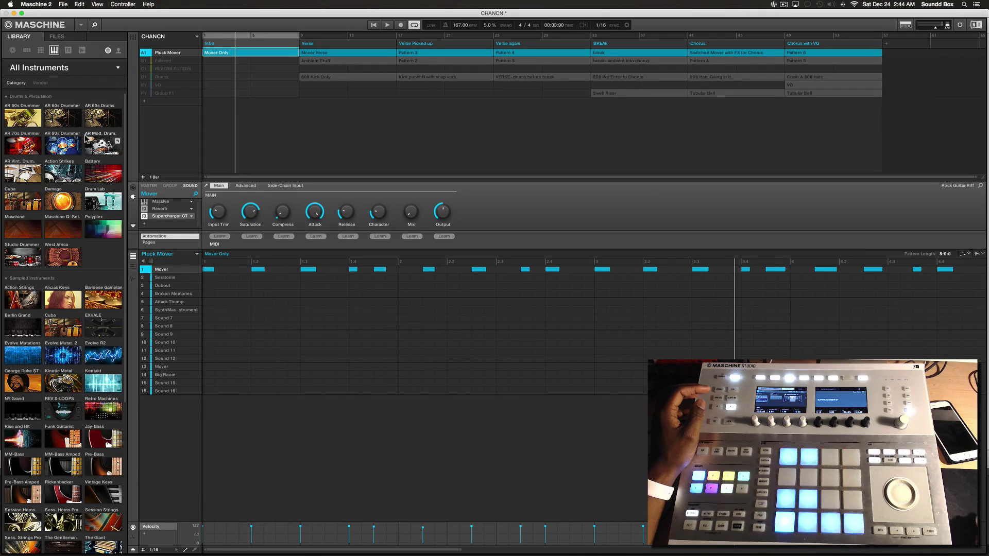
scroll(48, 356, down, 5)
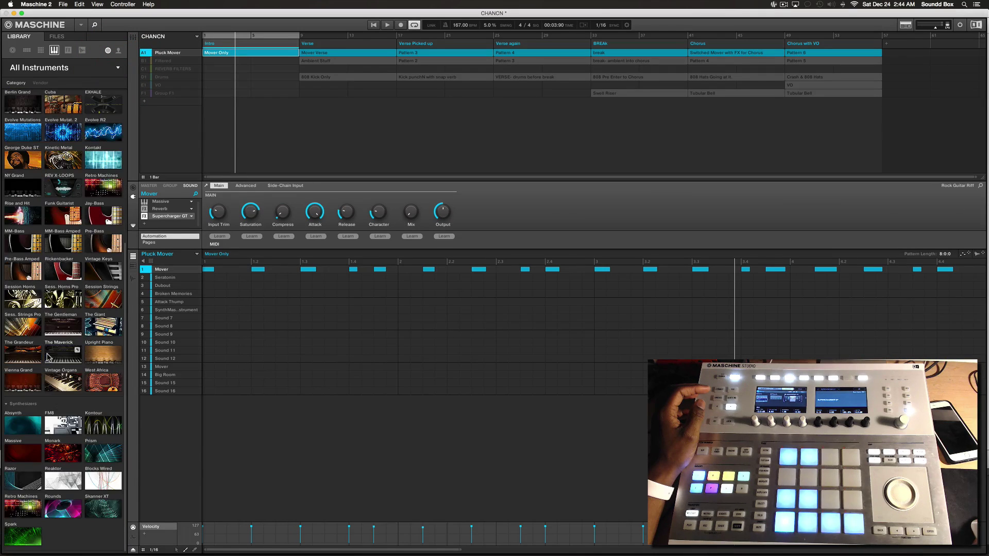
click(23, 453)
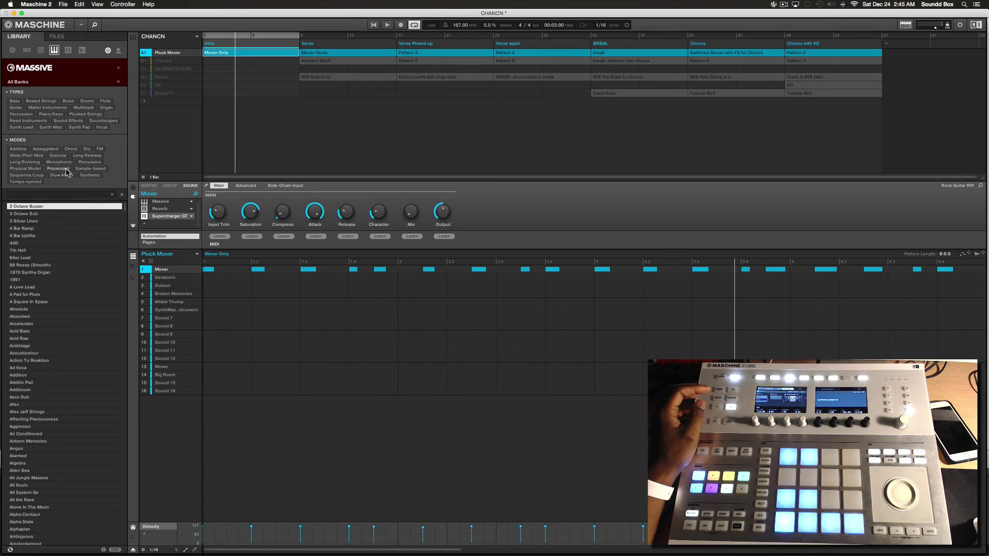
Step: Limit the Massive presets to the Maschine 2.5 Library bank and look through the preset list
click(118, 82)
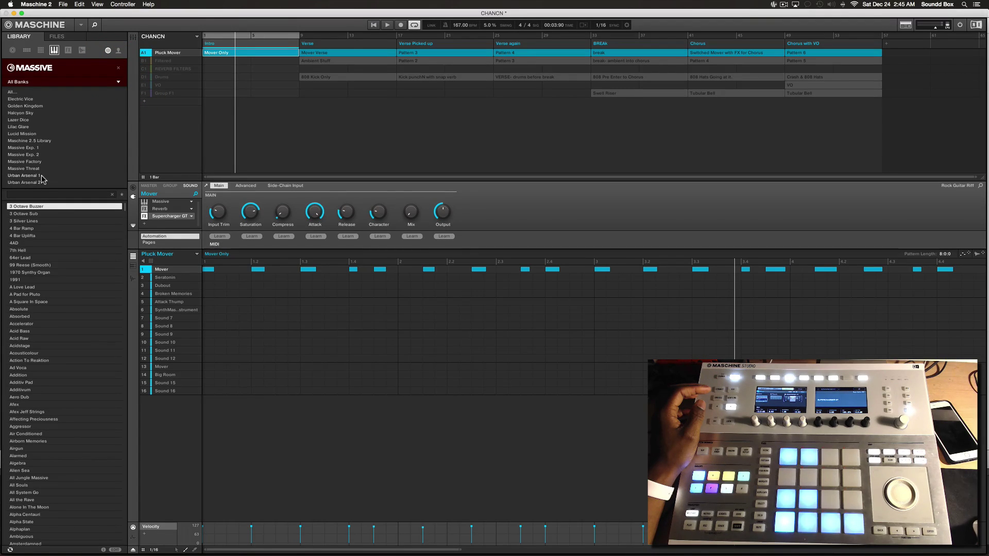
click(32, 140)
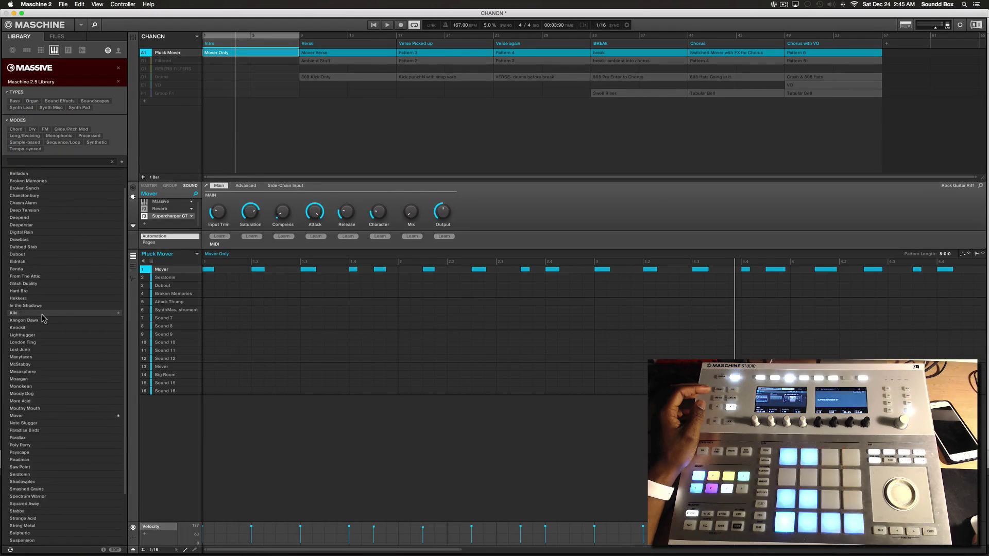
scroll(44, 318, down, 3)
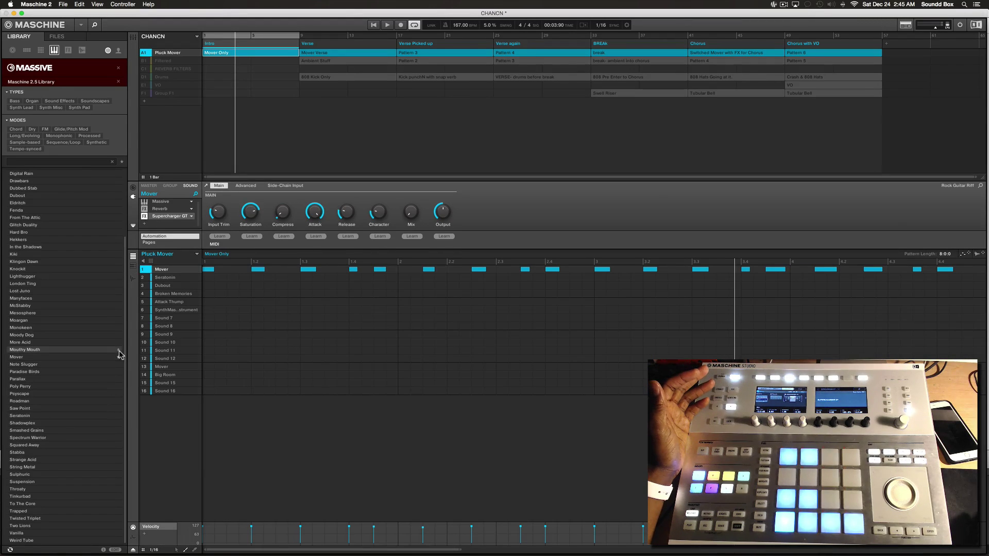
scroll(66, 262, up, 4)
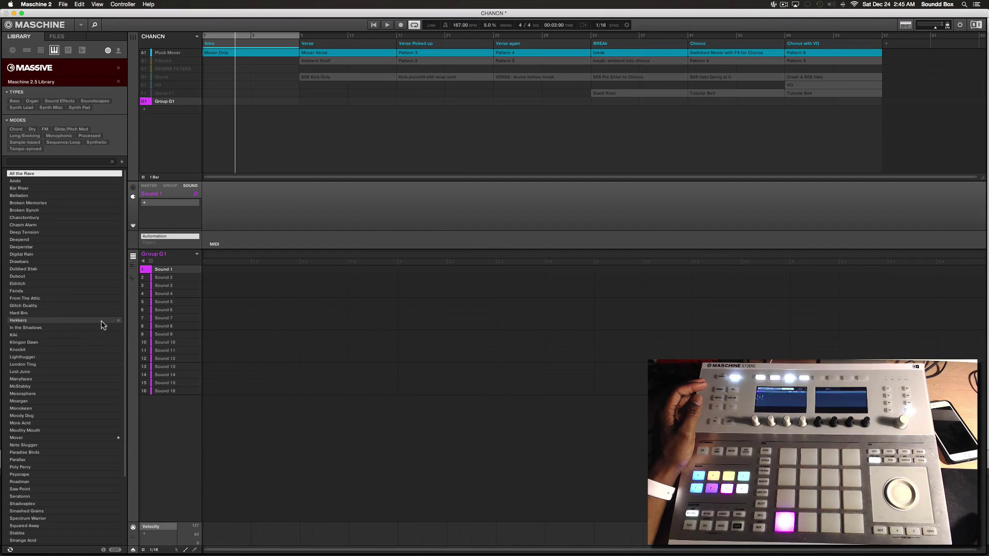
Step: Audition the Hard Bro, Hekkers, Klingon Dawn and Knockit presets in turn on the first sound of Group G1
click(83, 312)
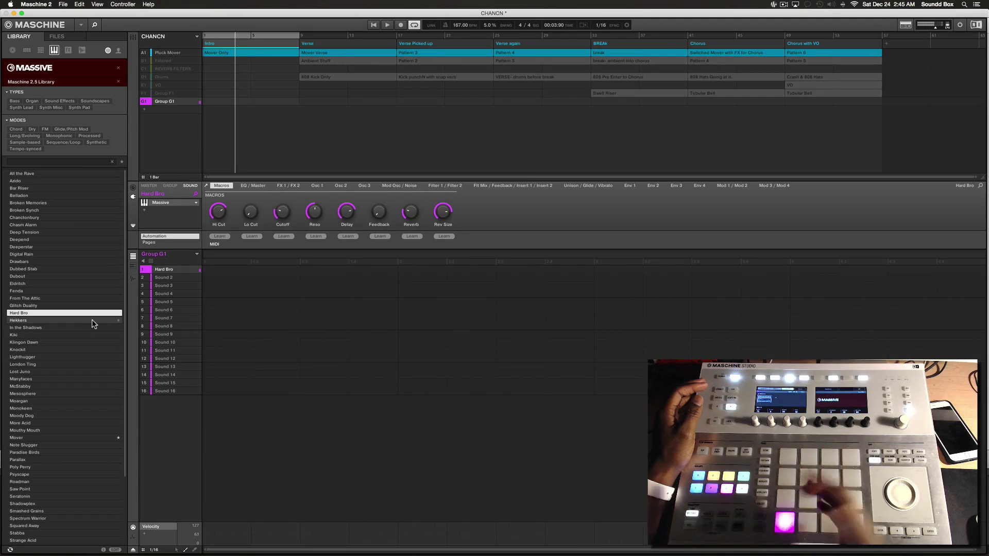
click(34, 320)
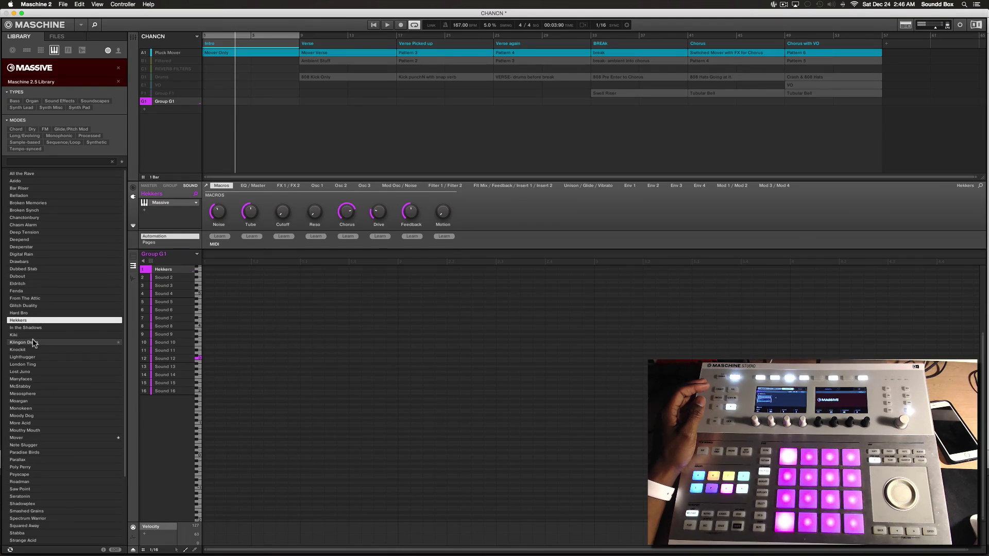
click(35, 342)
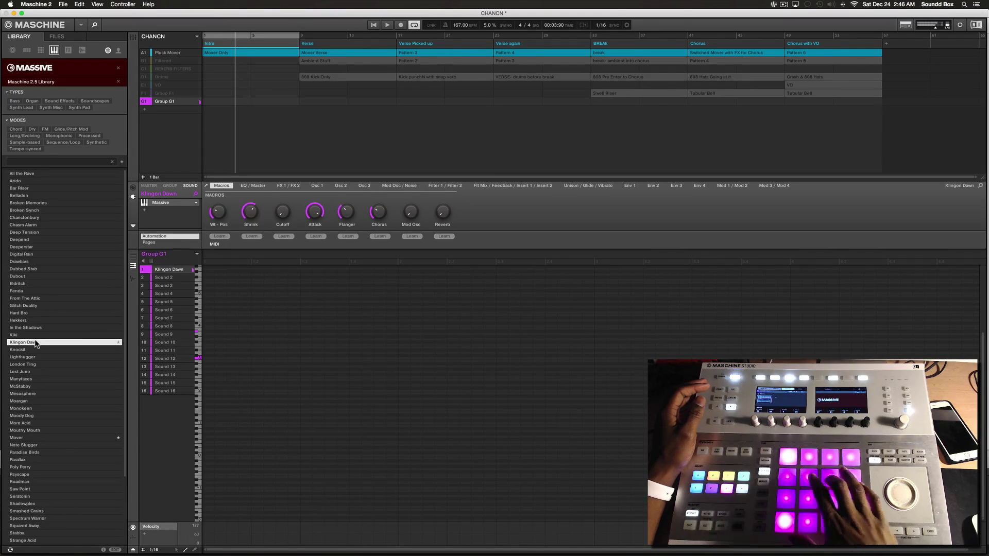
click(32, 350)
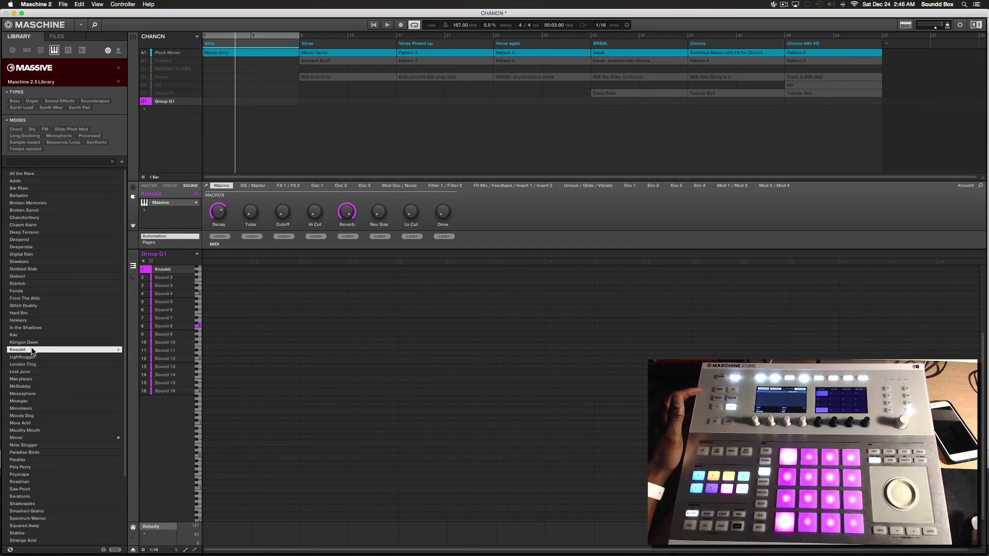
Step: Load the Glitch Duality preset and mark it as a favorite
click(44, 310)
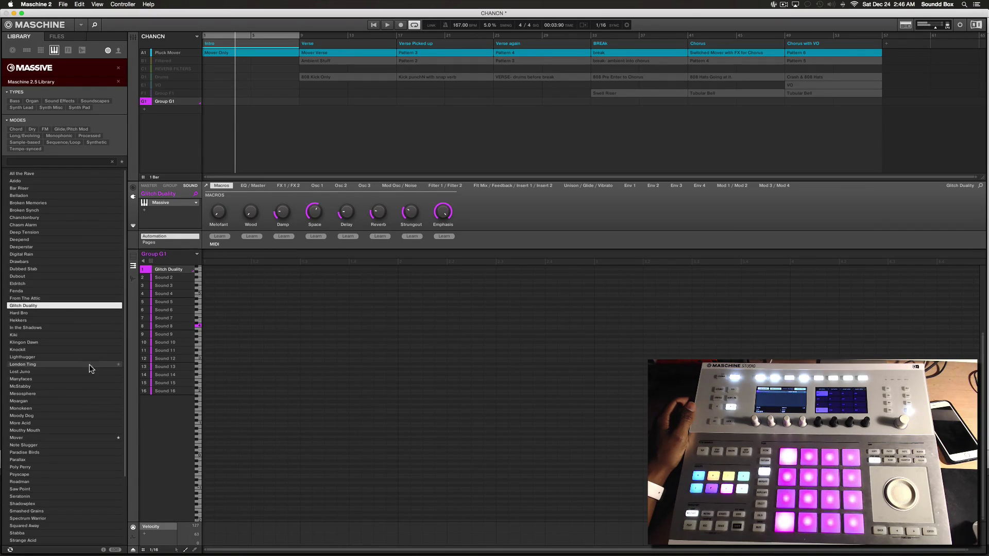
click(117, 306)
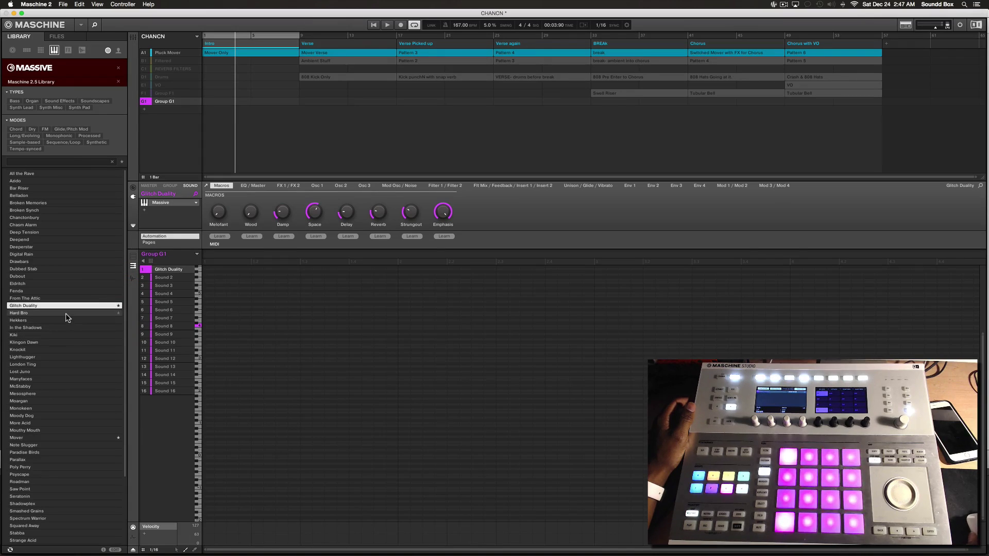
Step: Load the Knockit and Lighthugger presets on Group G1's first sound and browse the rest of the list
click(64, 350)
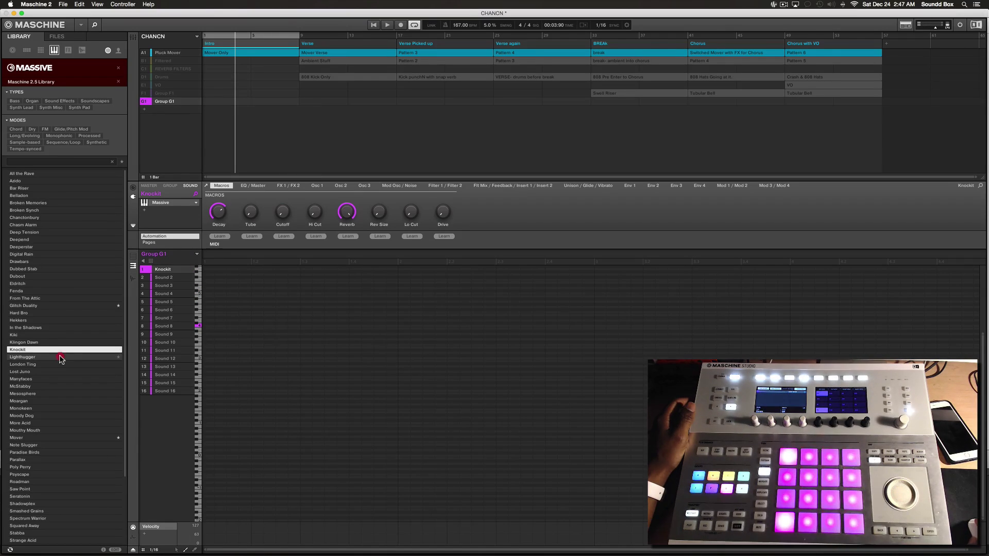
click(60, 357)
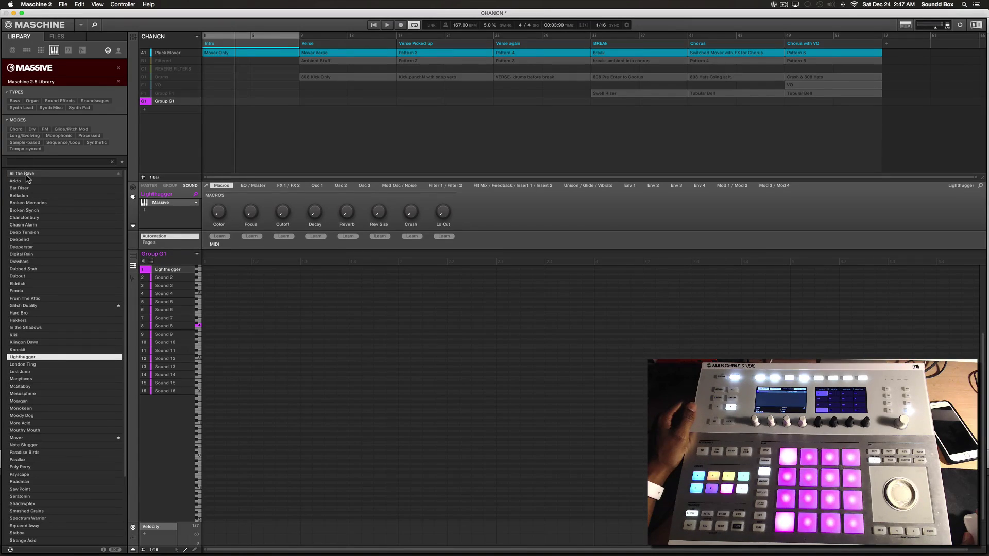
scroll(40, 364, down, 5)
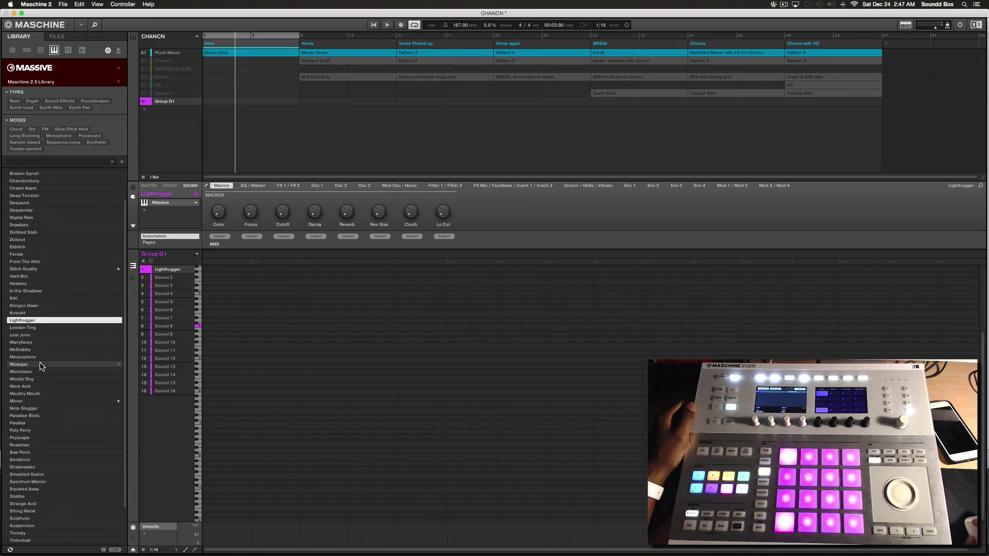
scroll(40, 365, down, 6)
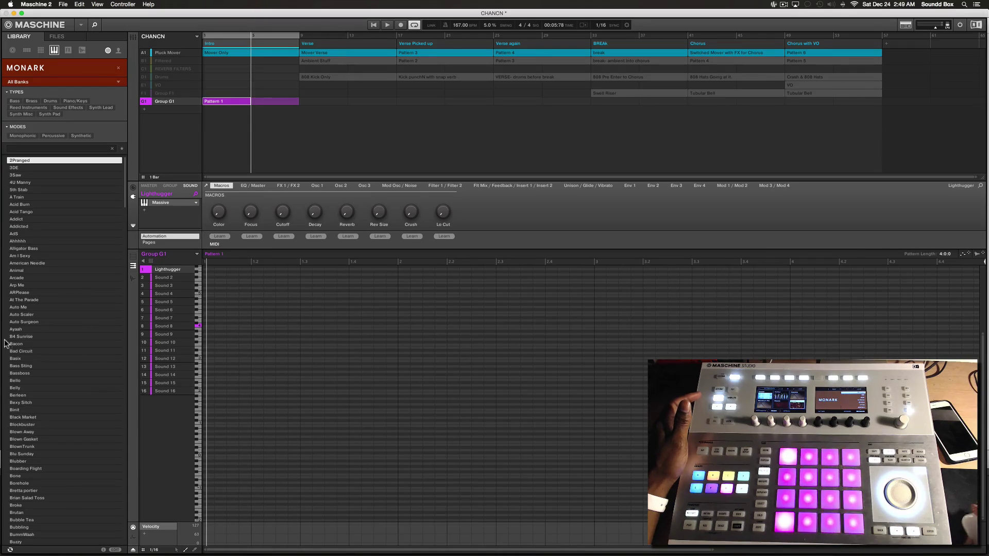
Step: Remove the Monark product filter to return to All Instruments, then collapse and re-expand the Types section
click(119, 82)
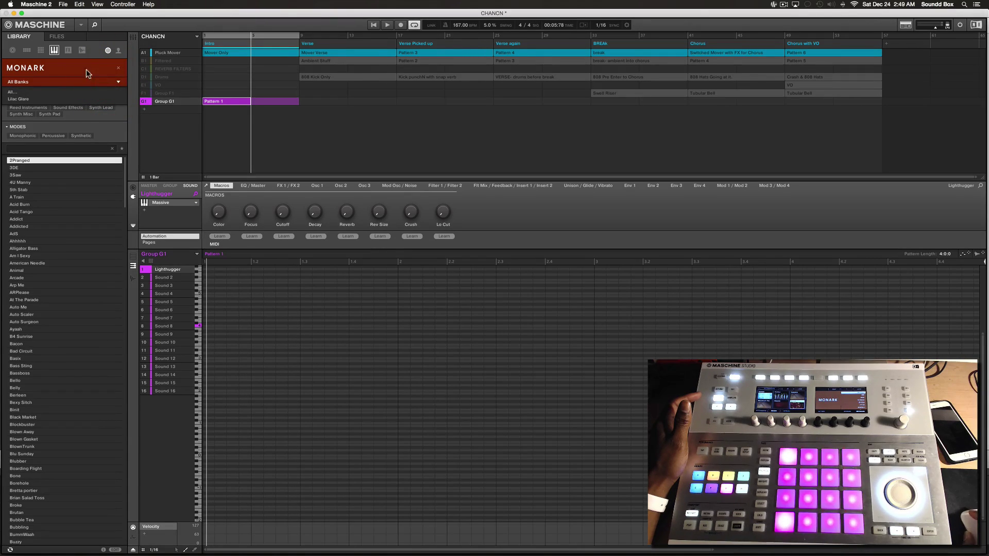
click(118, 67)
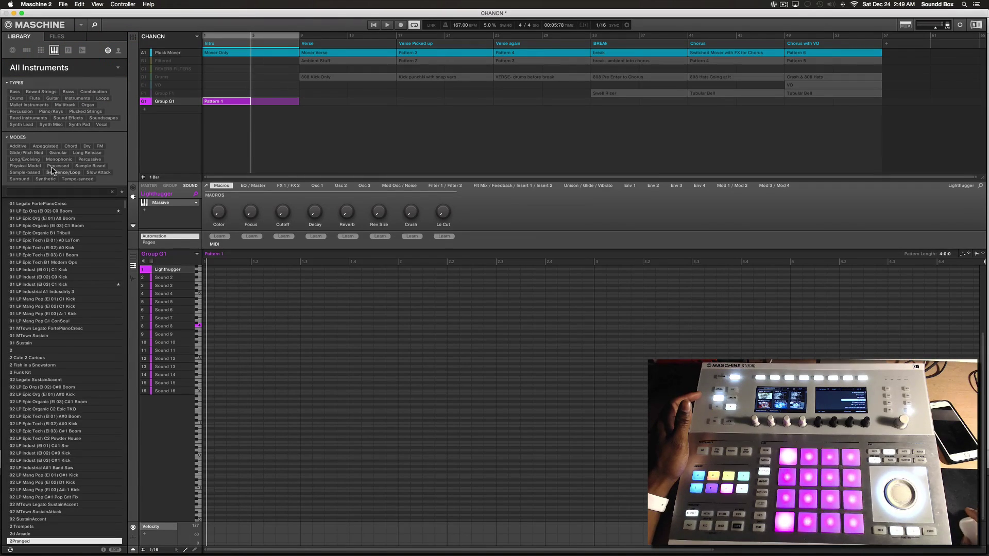
click(7, 83)
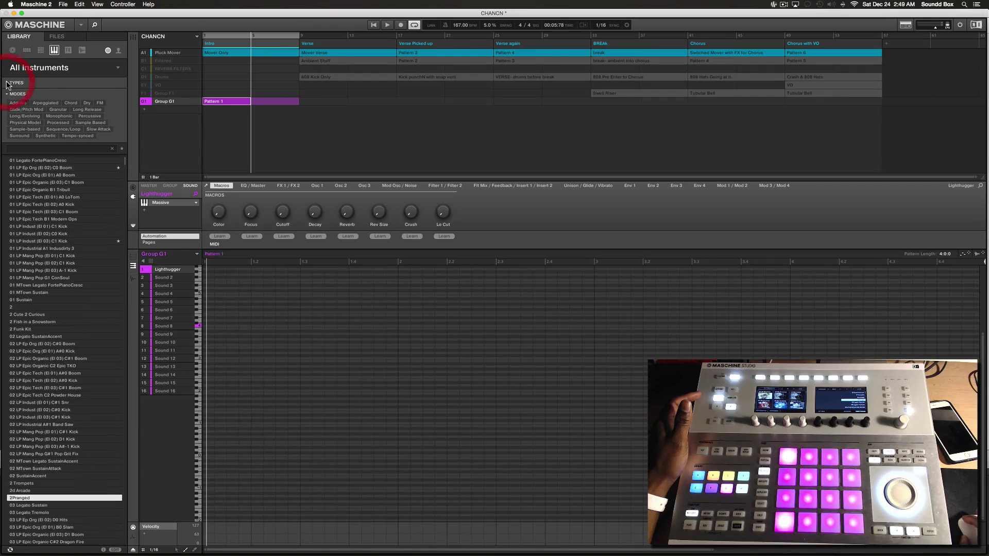
click(7, 83)
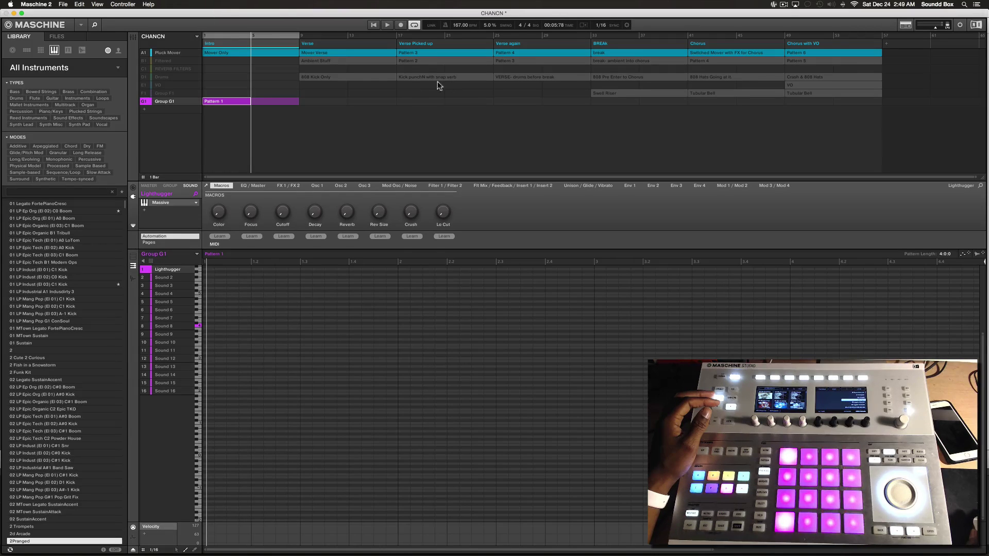
Step: Delete Group G1 from the project and select the Verse section in the arrangement
right_click(174, 101)
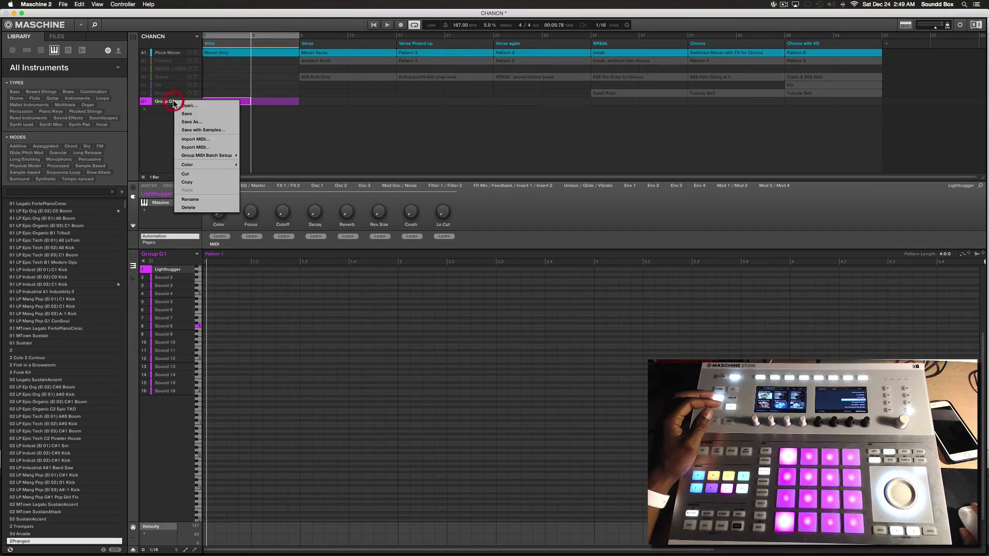
click(200, 207)
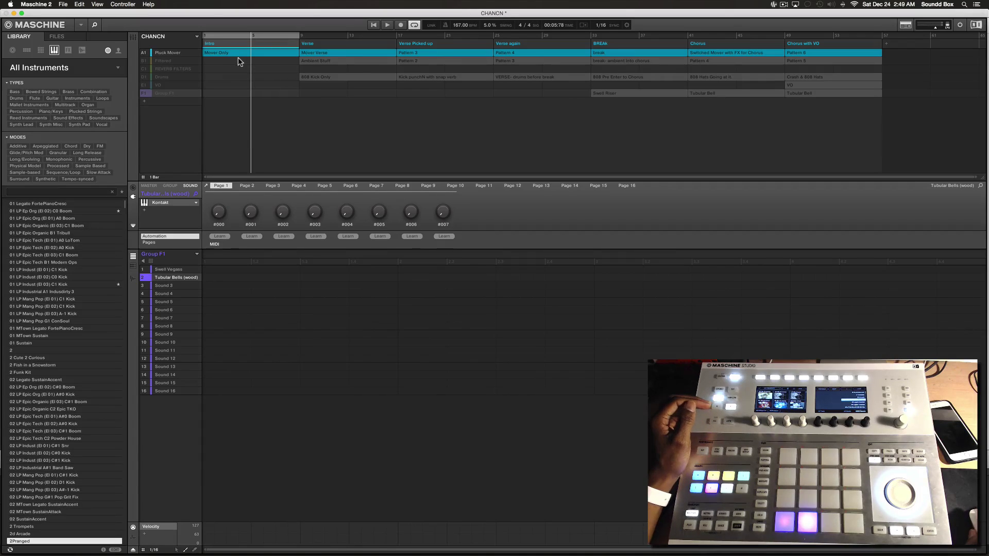
click(331, 44)
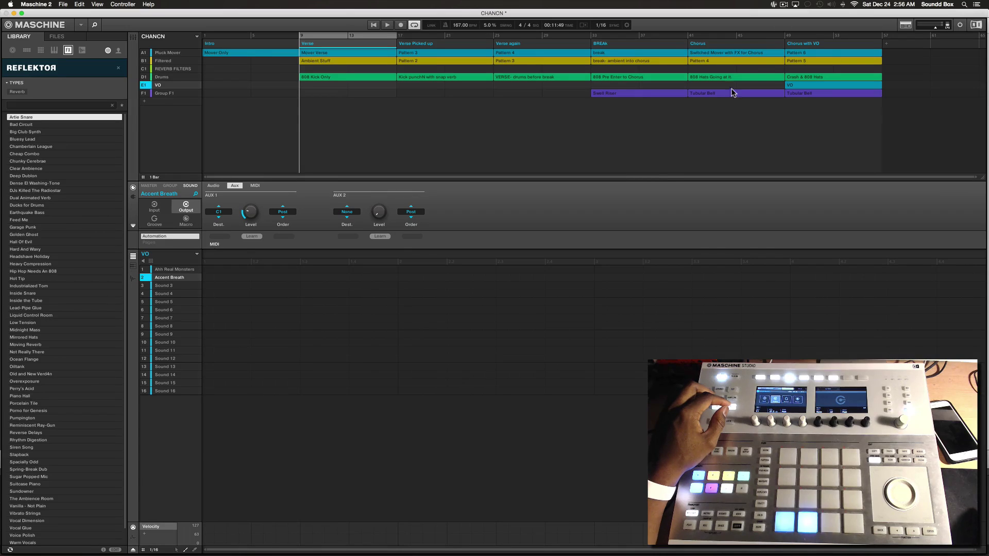
Step: In the Verse section, select the Filtered group's Ambient Stuff pattern, followed by the Drums group's 808 Kick Only pattern
mouse_move(252, 217)
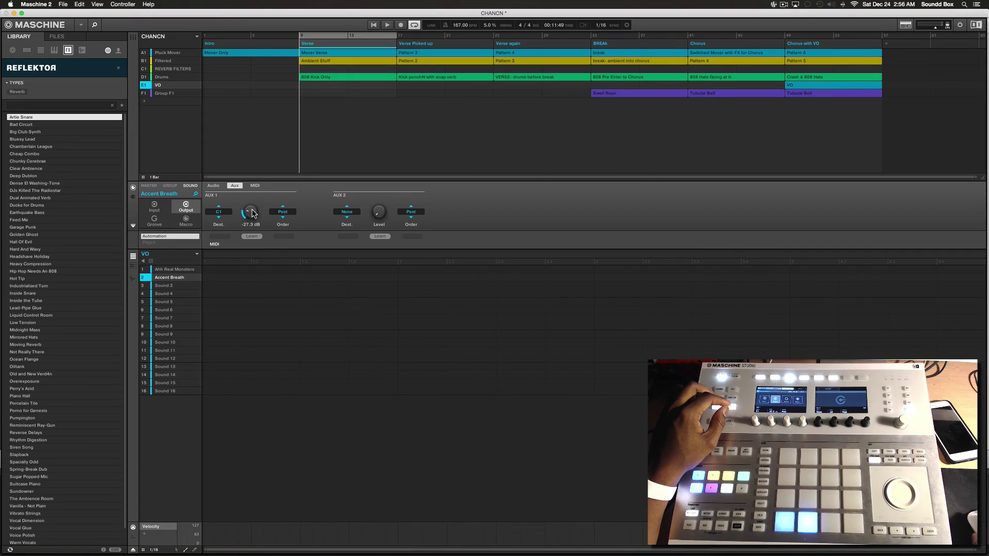
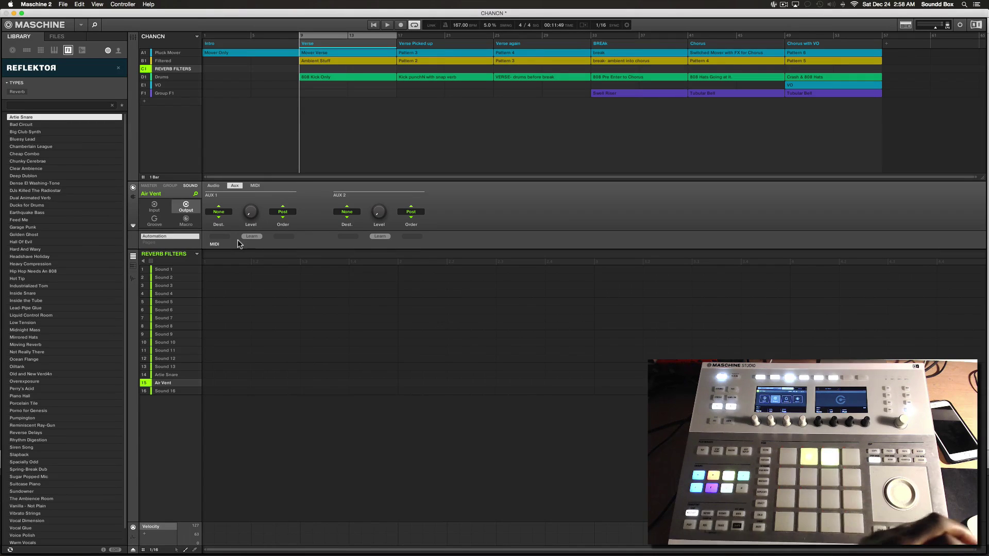
click(947, 25)
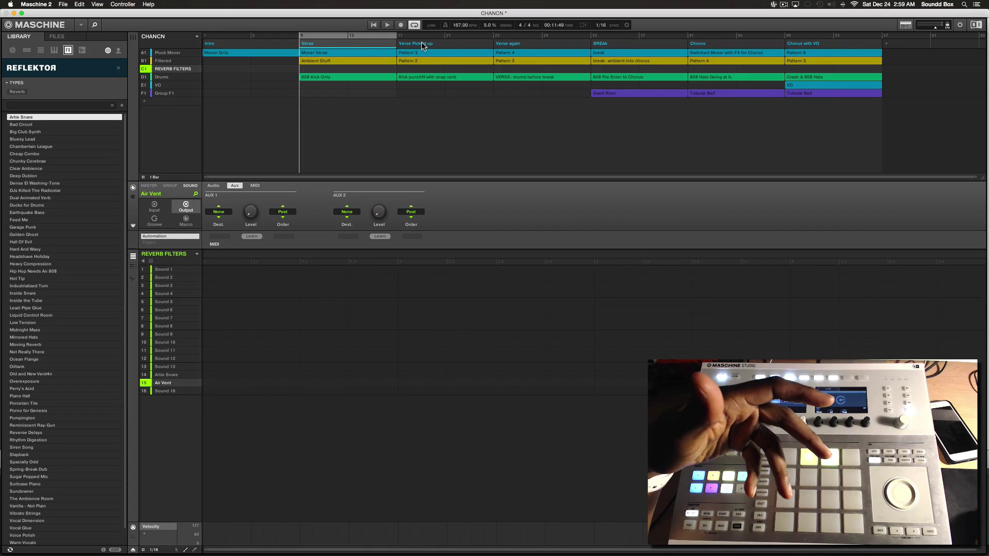
click(369, 61)
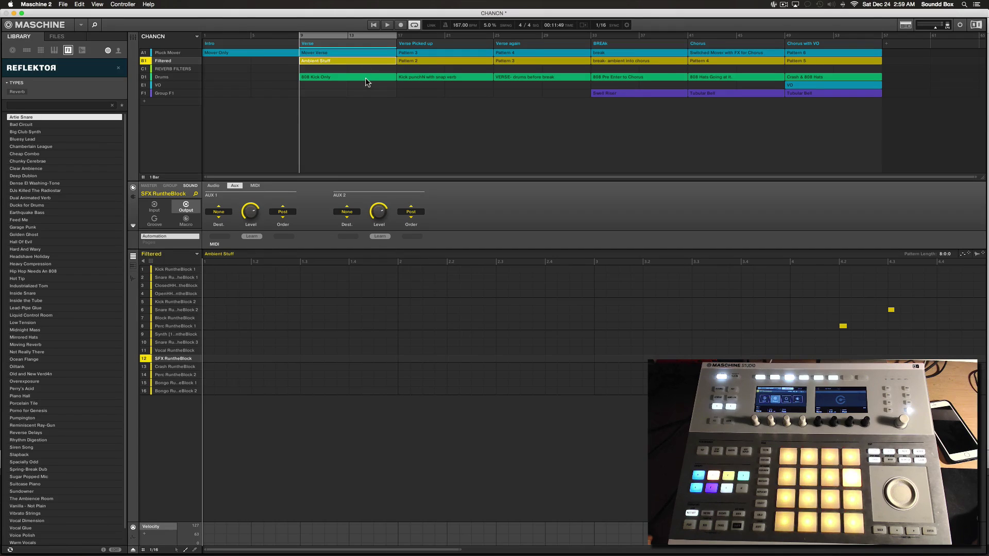
click(367, 79)
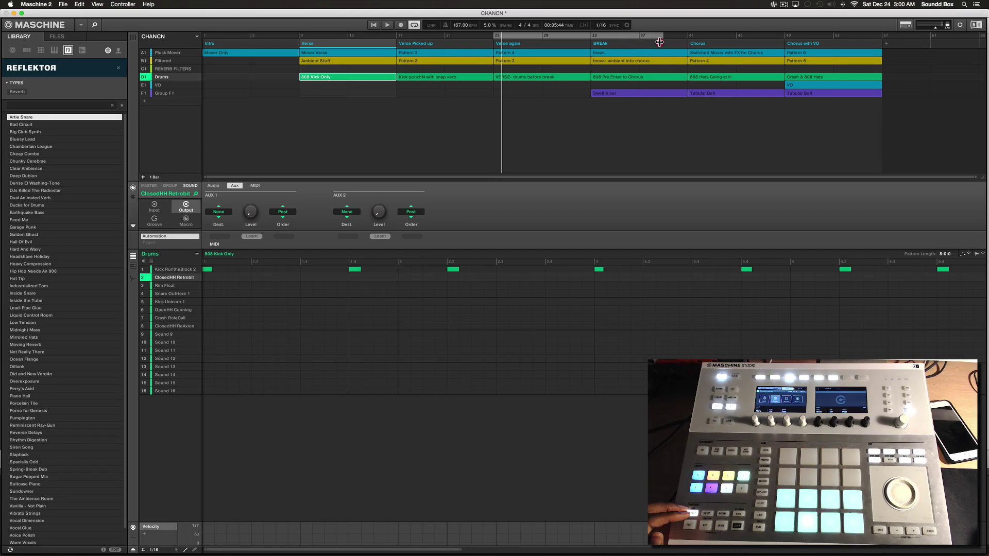
Step: Adjust both ends of the timeline's loop range so that it runs from about bar 24 to about bar 29
drag(678, 41, 637, 44)
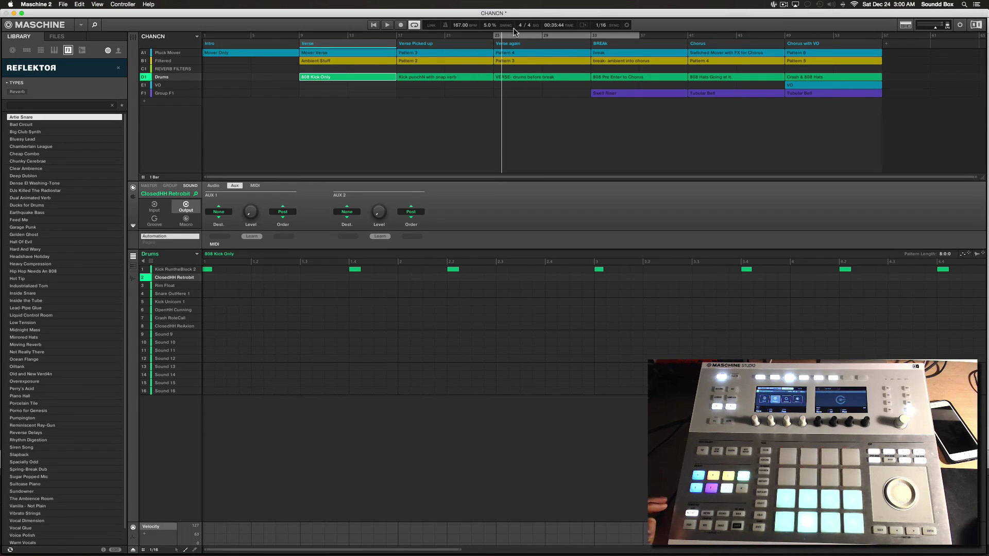
drag(529, 35, 501, 39)
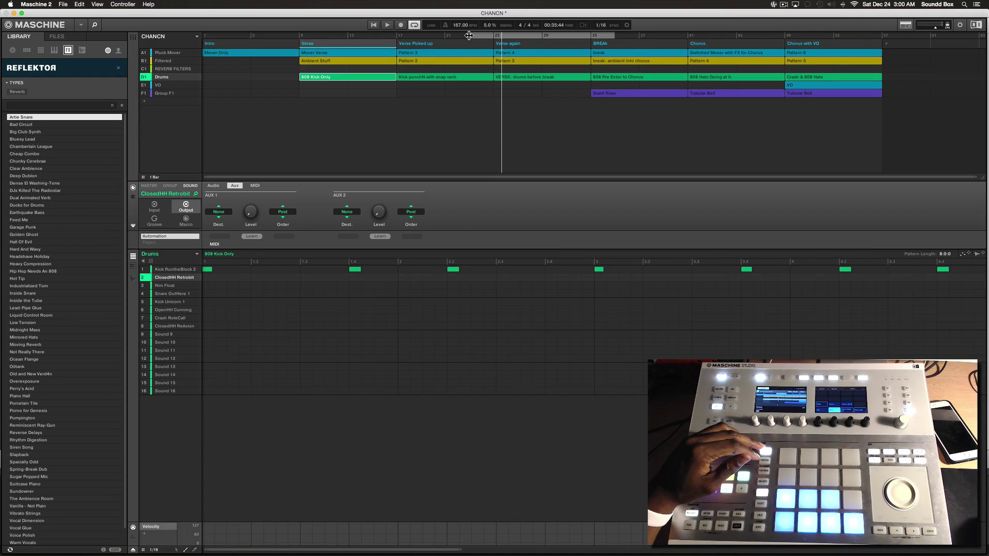
click(483, 44)
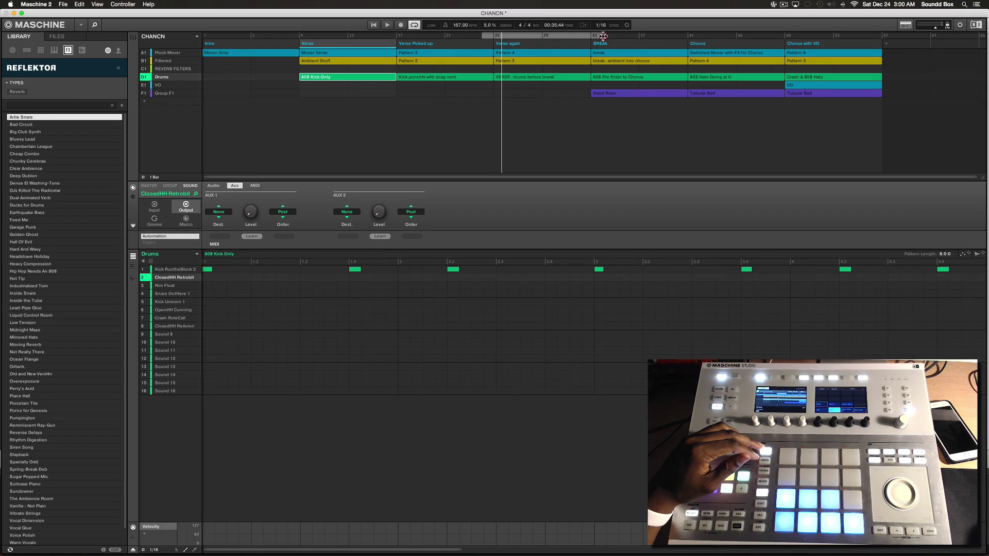
drag(602, 36, 542, 48)
click(539, 48)
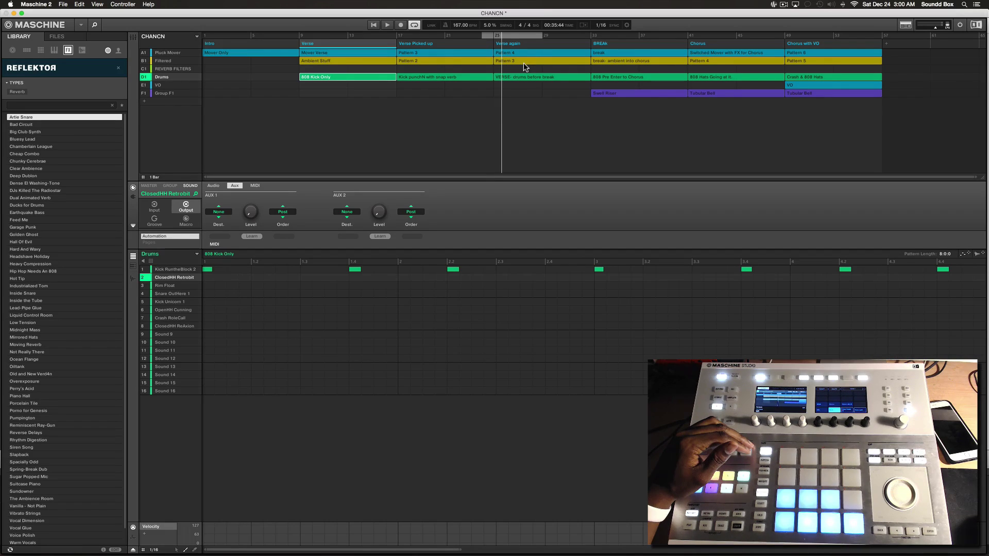
Step: Select the Filtered group's Pattern 2 in the Verse Picked up section and inspect the end of the pattern
click(485, 61)
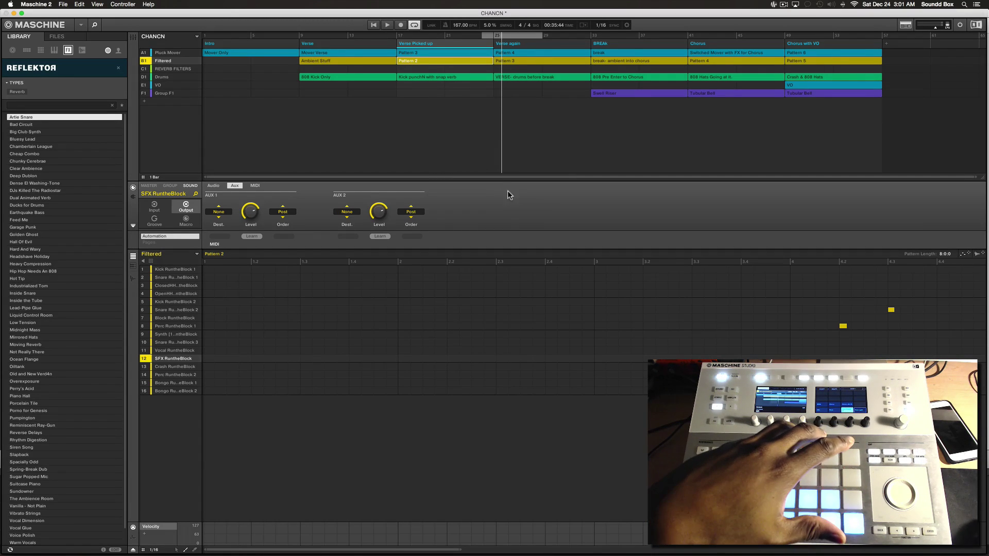
scroll(494, 314, right, 1)
scroll(494, 316, right, 10)
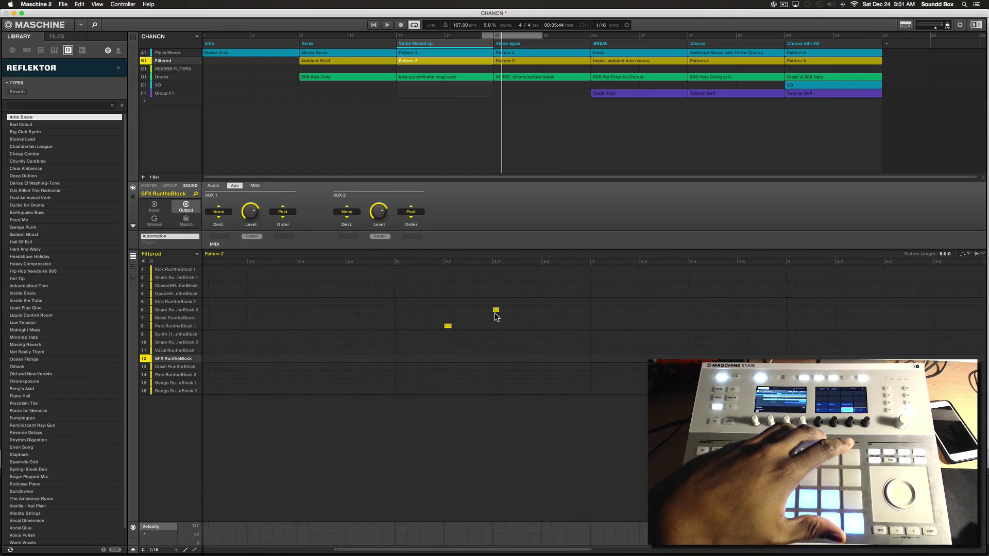
scroll(495, 314, right, 8)
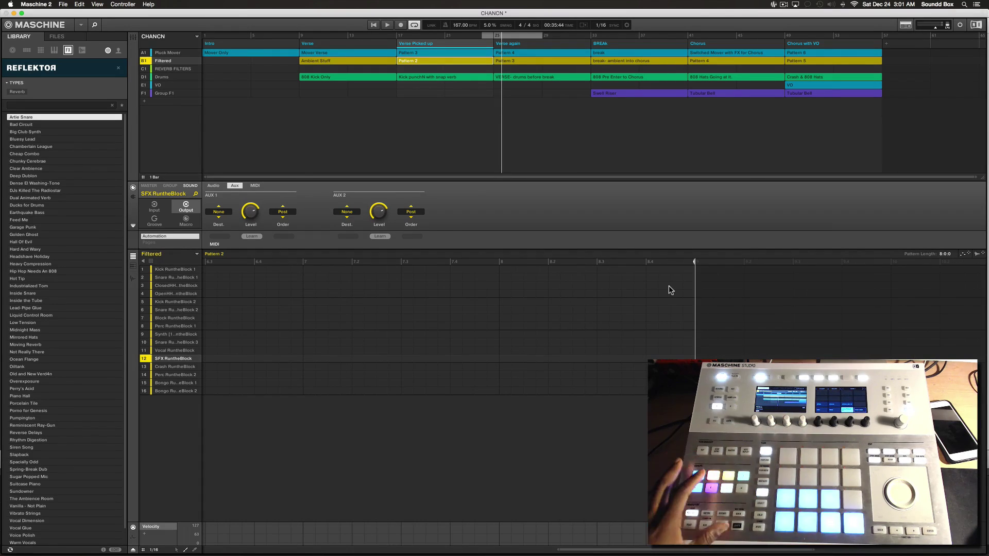
drag(668, 286, 706, 286)
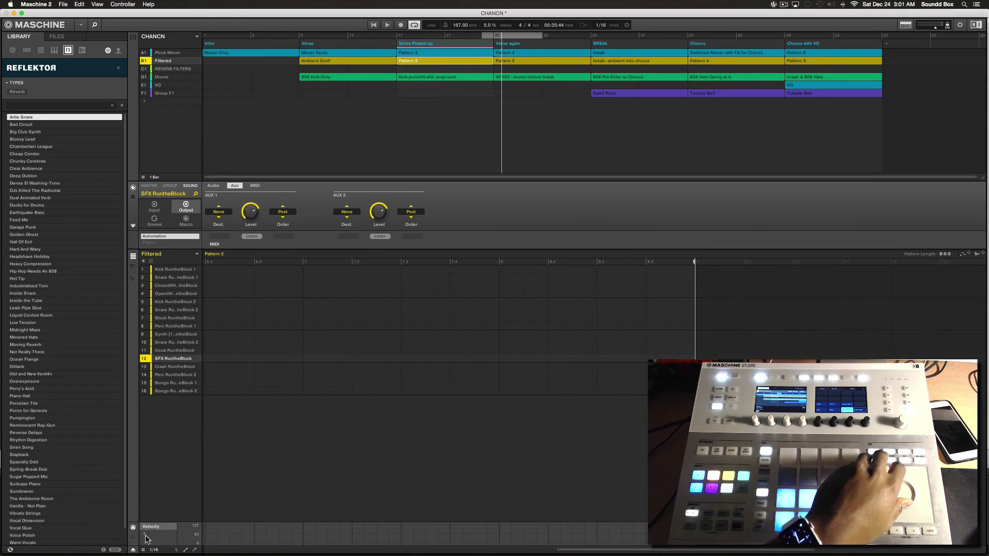
Step: Switch the pattern editor to Paint mode and place a note at 8.4 on the third sound, the ClosedHH, in Pattern 2
click(175, 540)
drag(651, 294, 728, 297)
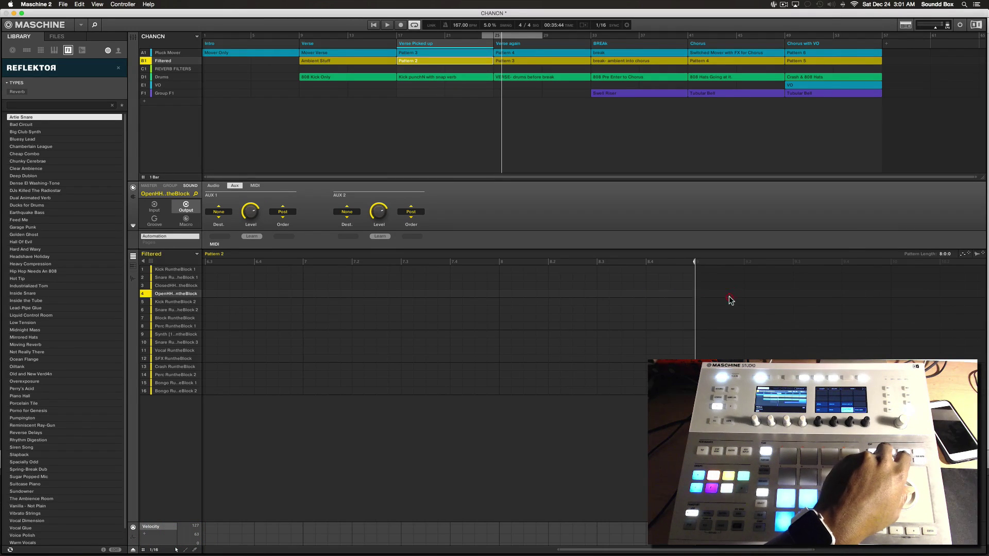
right_click(650, 293)
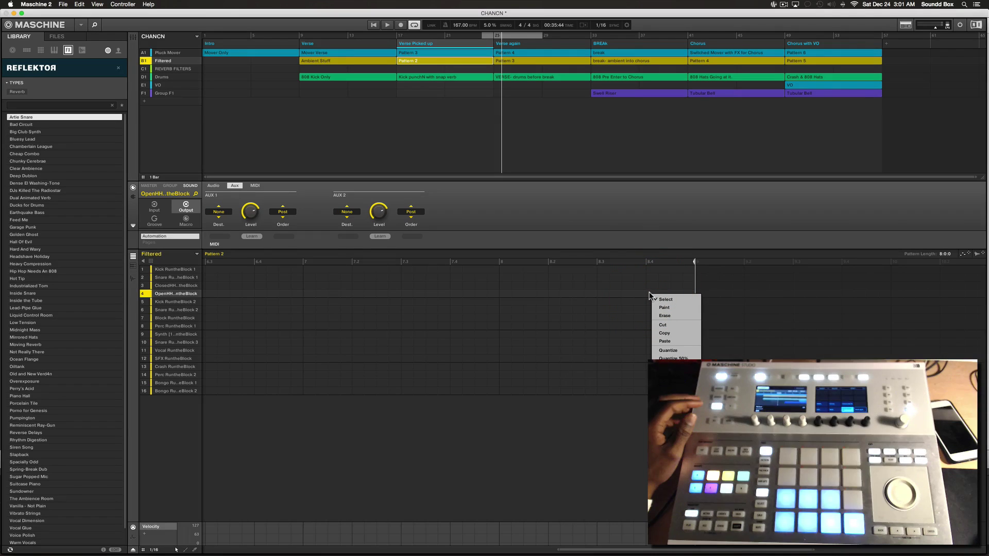
click(656, 302)
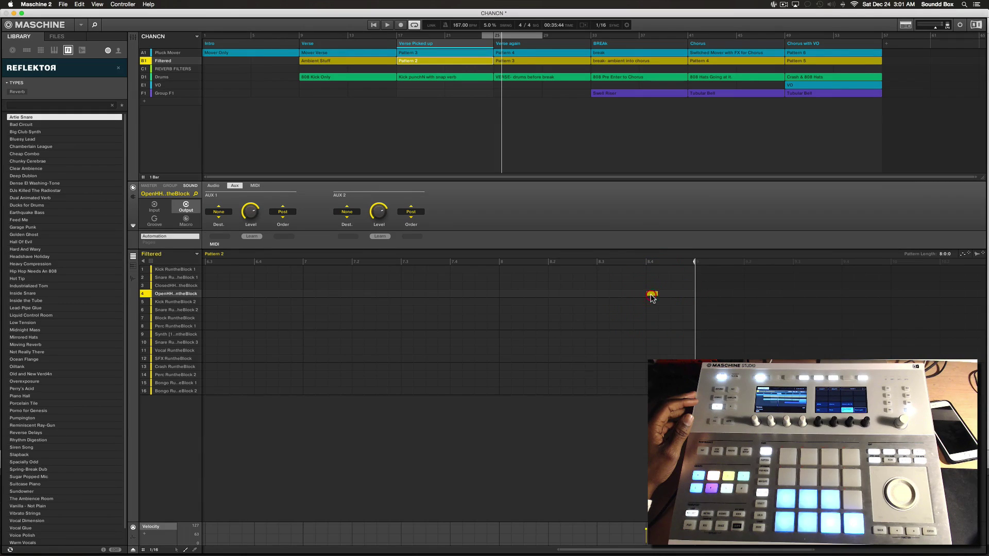
right_click(649, 294)
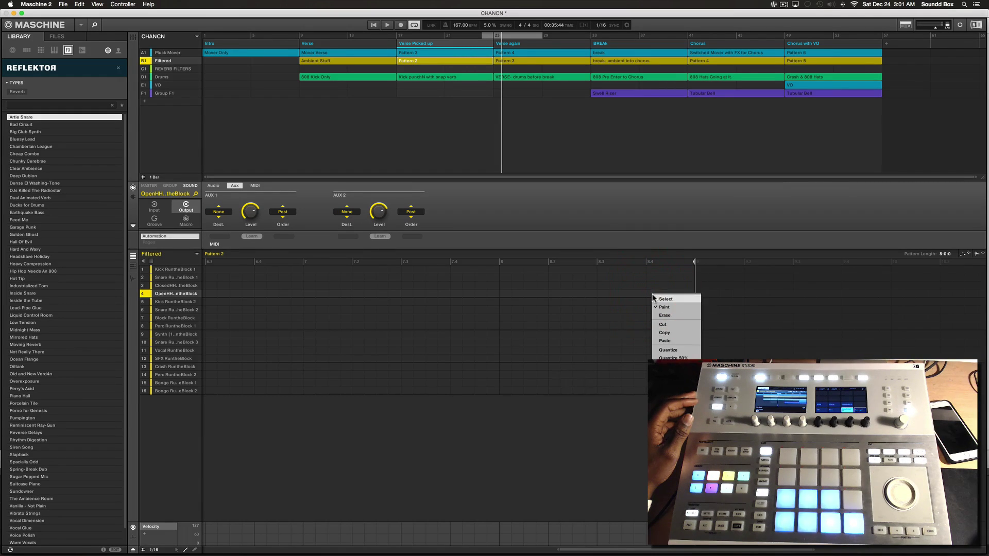
click(648, 288)
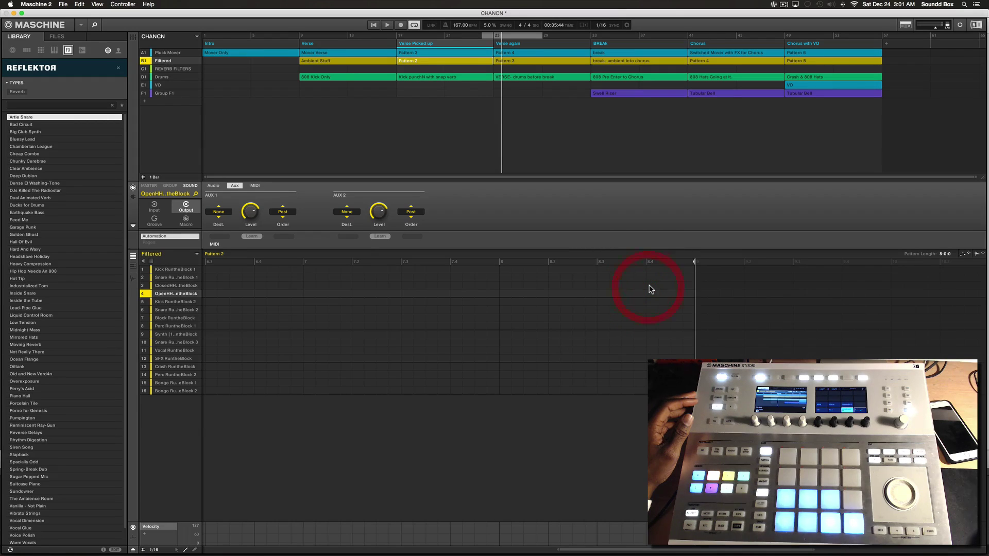
click(651, 286)
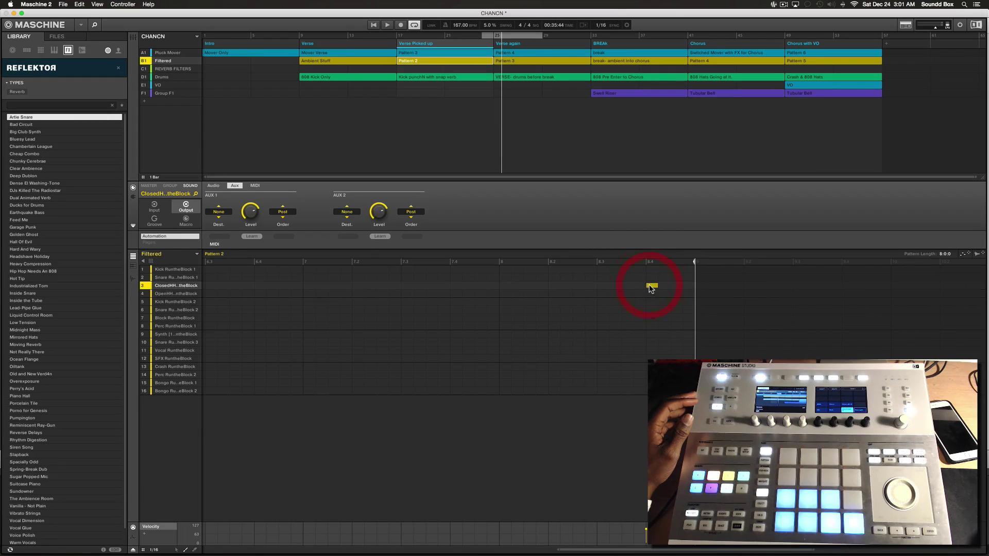
Step: Return to Select mode, stretch the ClosedHH note past the end of Pattern 2, and delete that note
click(175, 550)
drag(669, 292, 736, 294)
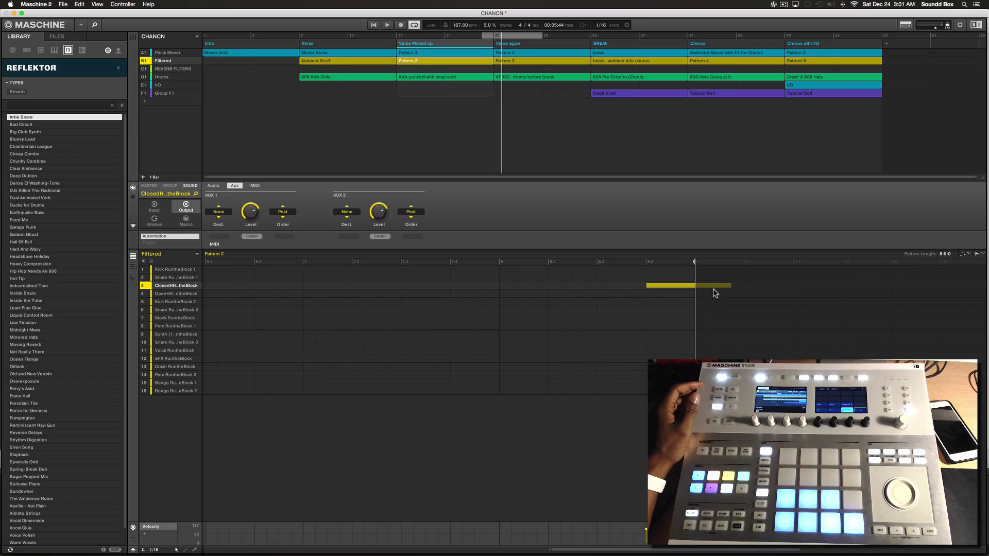
click(677, 286)
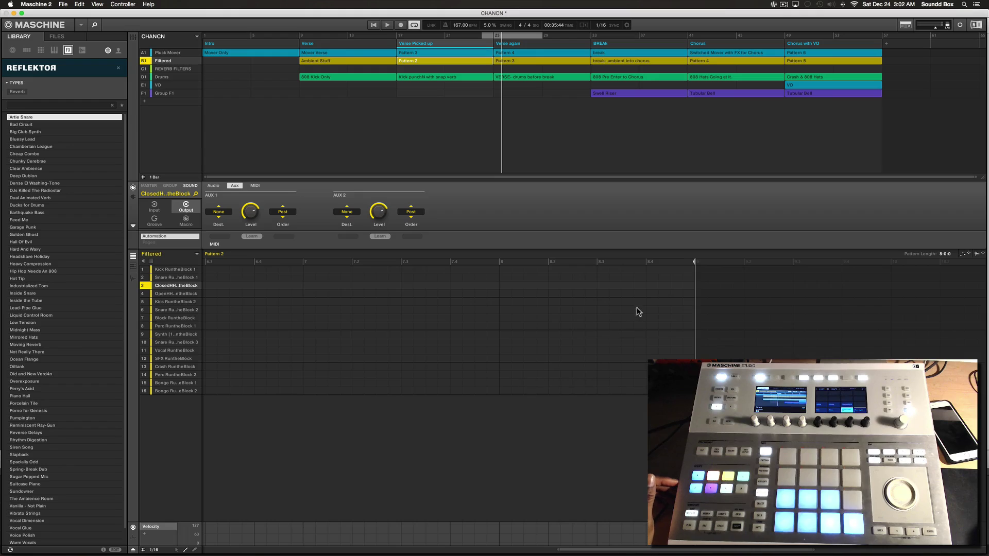
drag(650, 310, 691, 314)
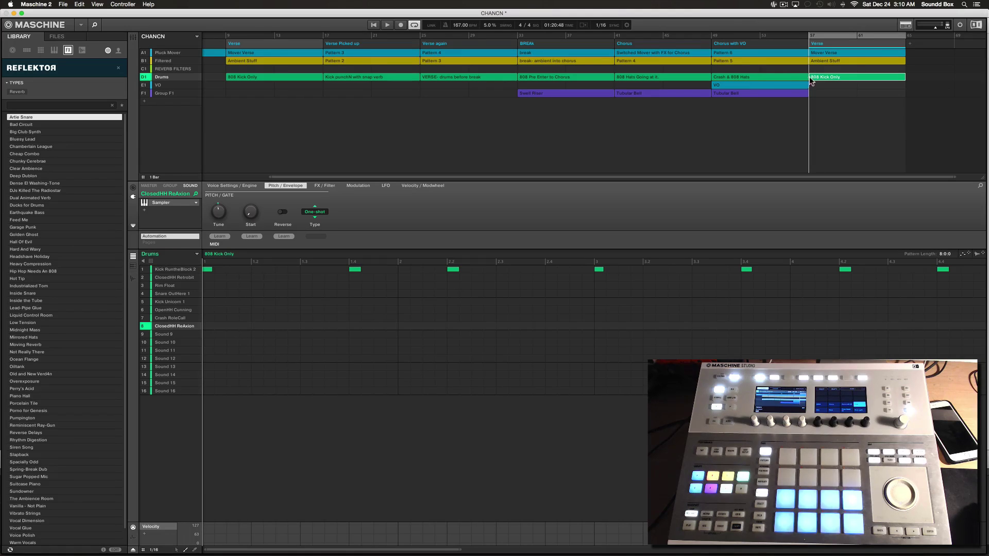
Step: Copy the Verse Picked up and Verse again sections, in that order, to the end of the arrangement after the second Verse
scroll(650, 86, right, 2)
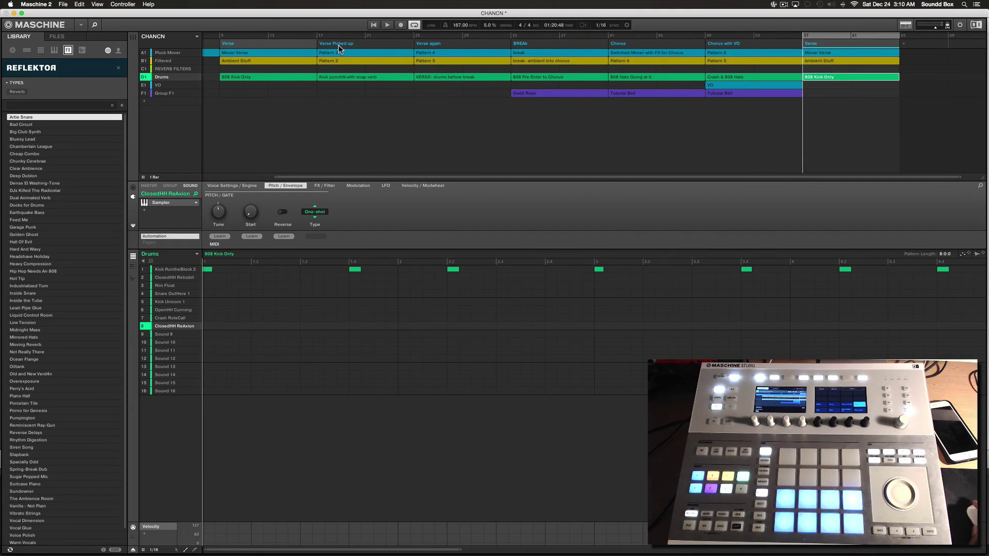
drag(334, 46, 902, 48)
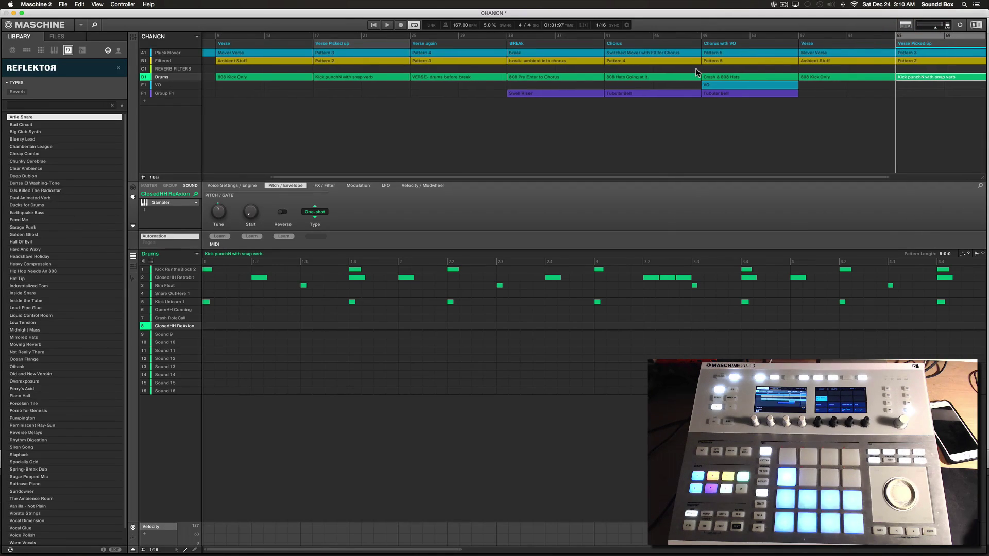
scroll(696, 68, right, 3)
scroll(695, 68, right, 5)
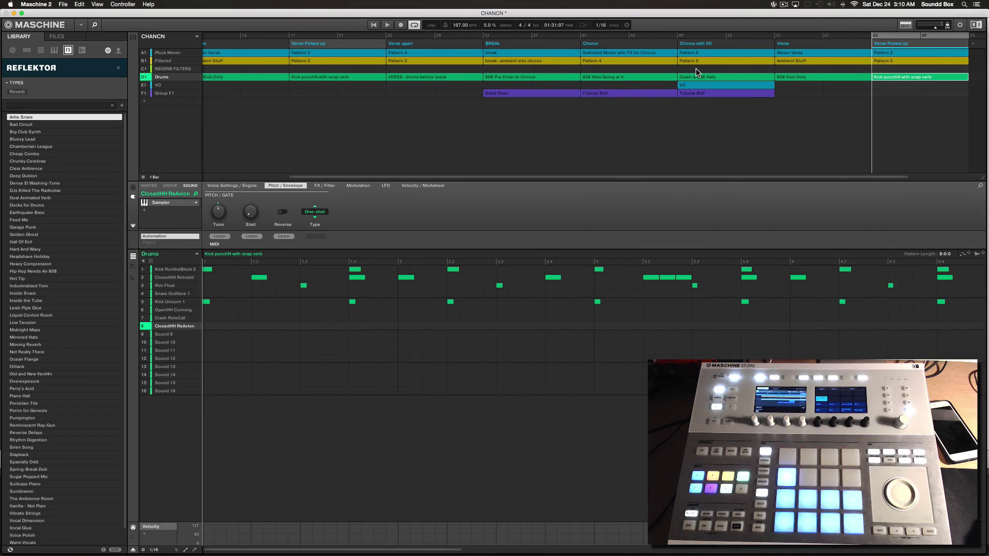
scroll(696, 68, right, 5)
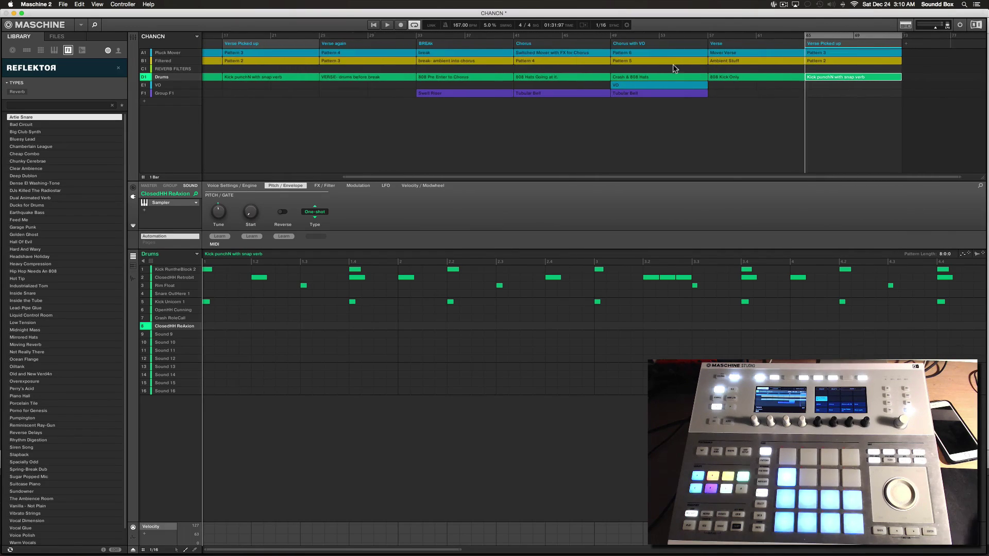
drag(566, 39, 902, 46)
scroll(687, 61, right, 2)
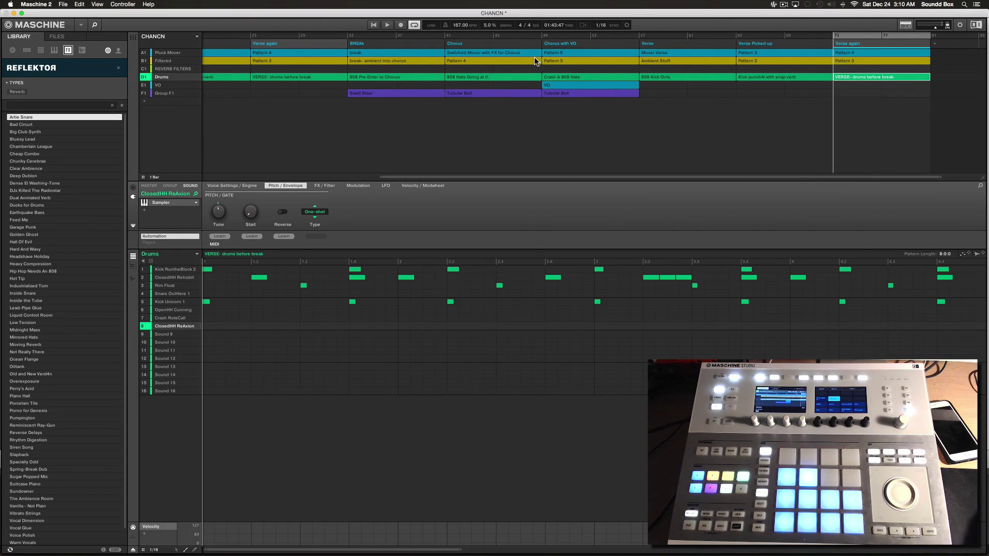
Step: Append copies of the BREAK, Chorus and Chorus with VO sections to the arrangement, and play back the final section
scroll(644, 57, right, 1)
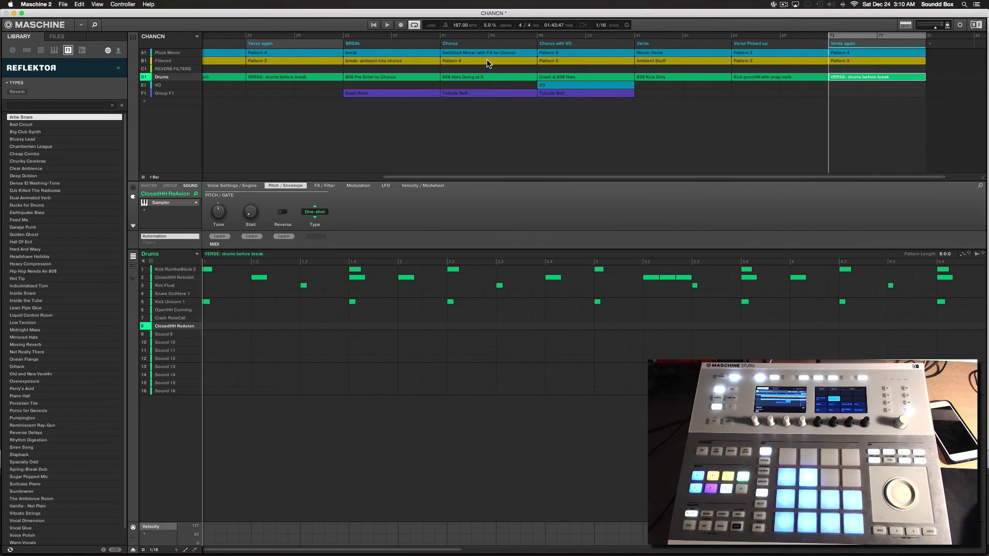
click(370, 45)
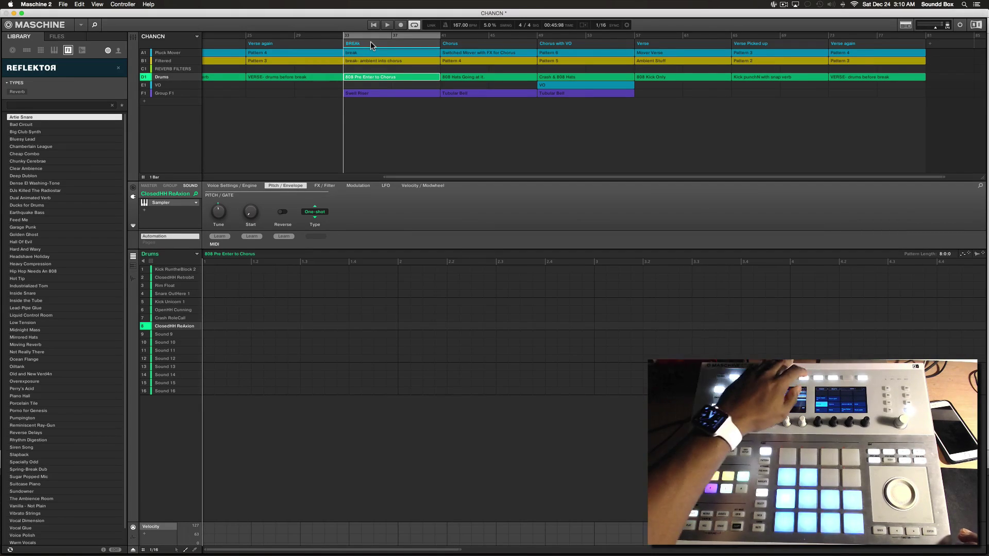
key(super+d)
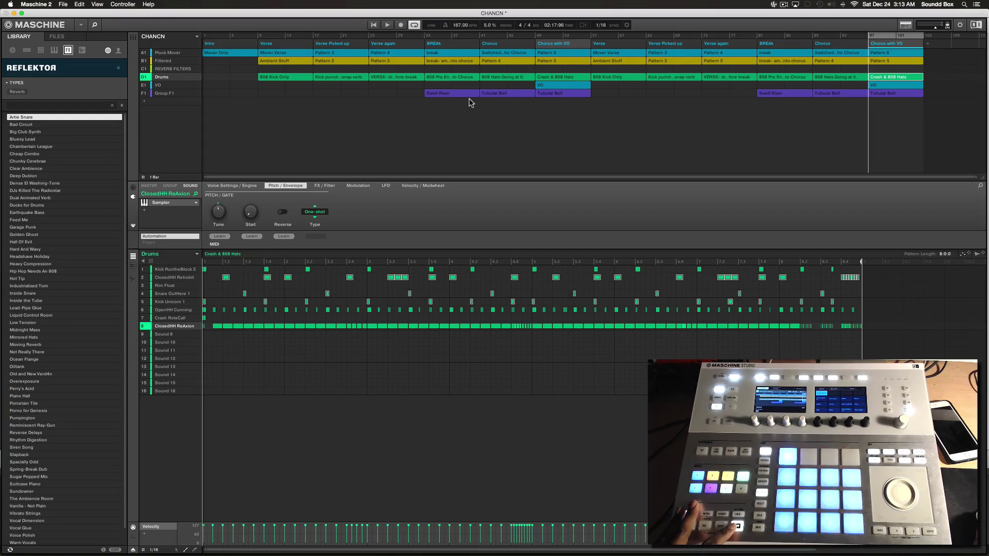
key(space)
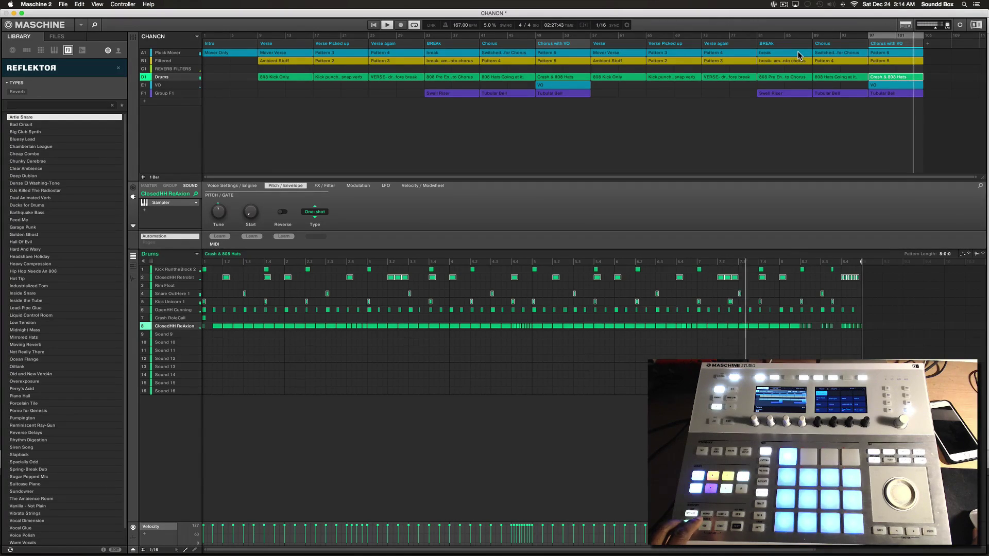
key(space)
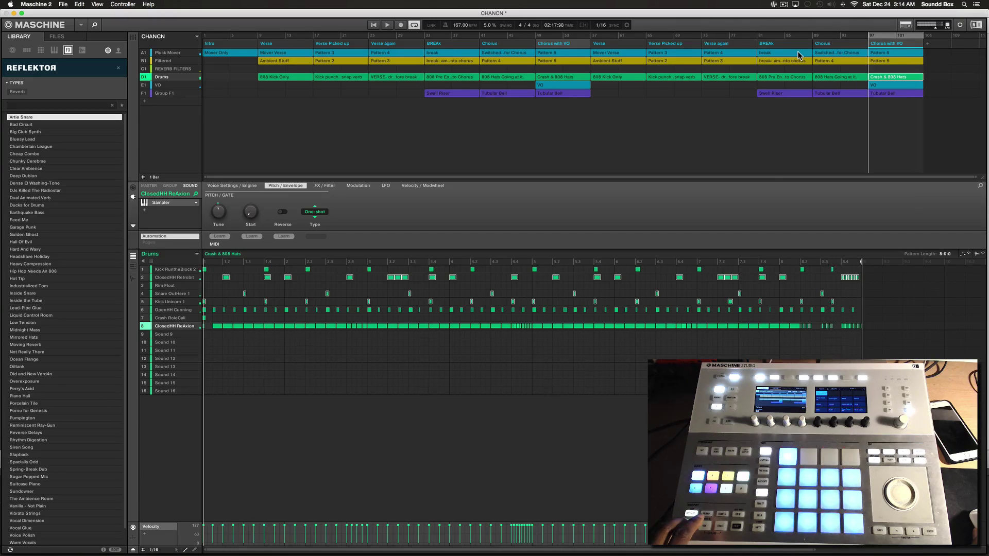
Step: Duplicate the second BREAK section as an independent scene with its own patterns at the end of the arrangement
click(787, 45)
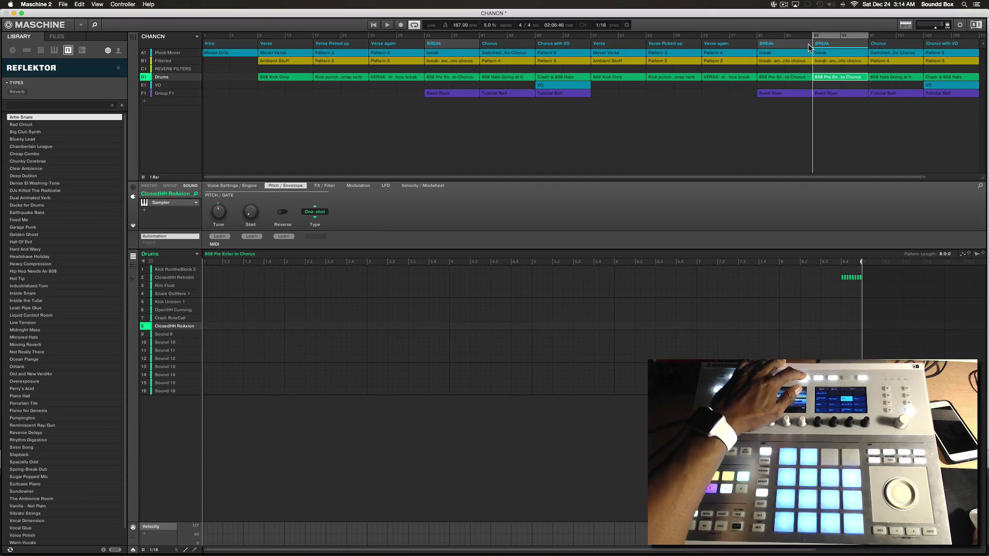
key(super+d)
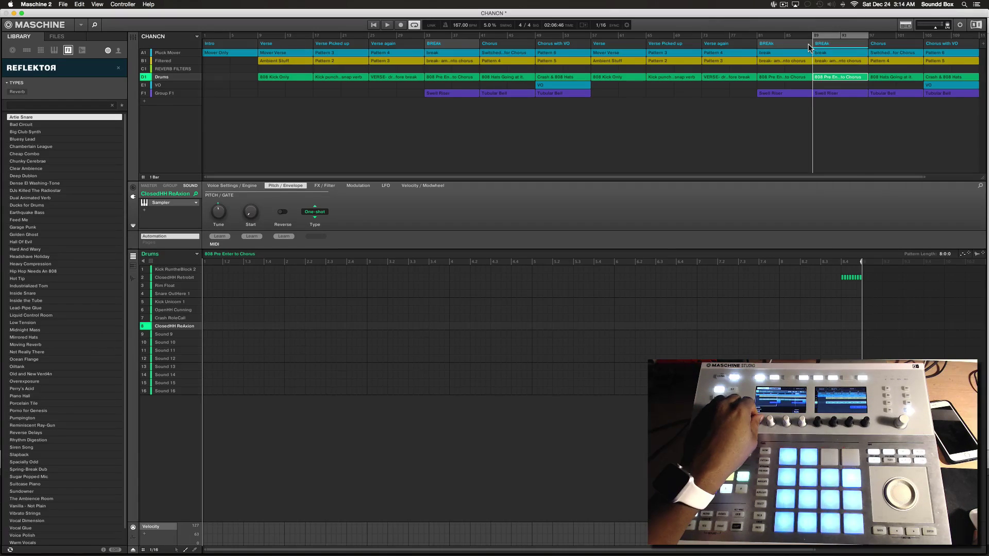
key(Right)
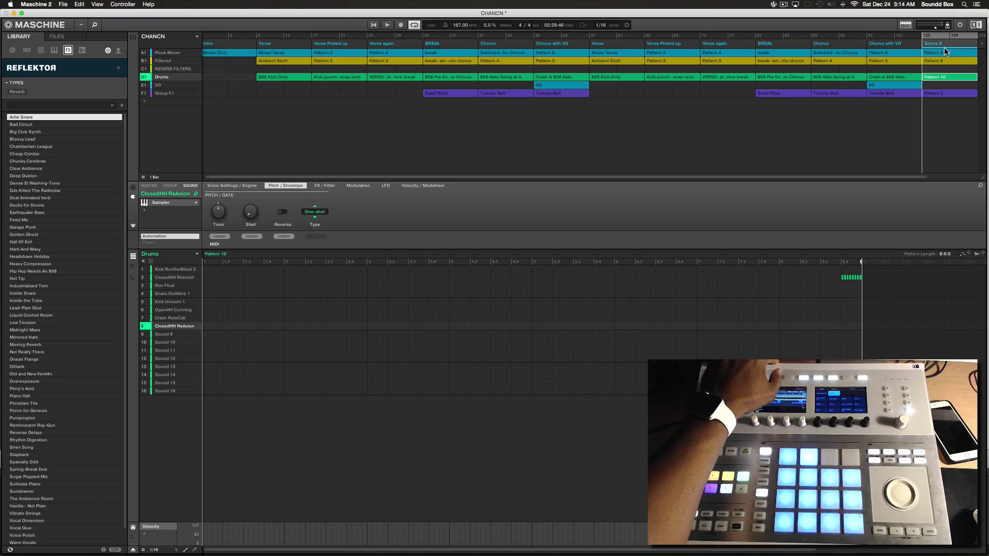
Step: Remove the Drums, Filtered and Group F1 patterns from the final section, and play that section back
click(950, 79)
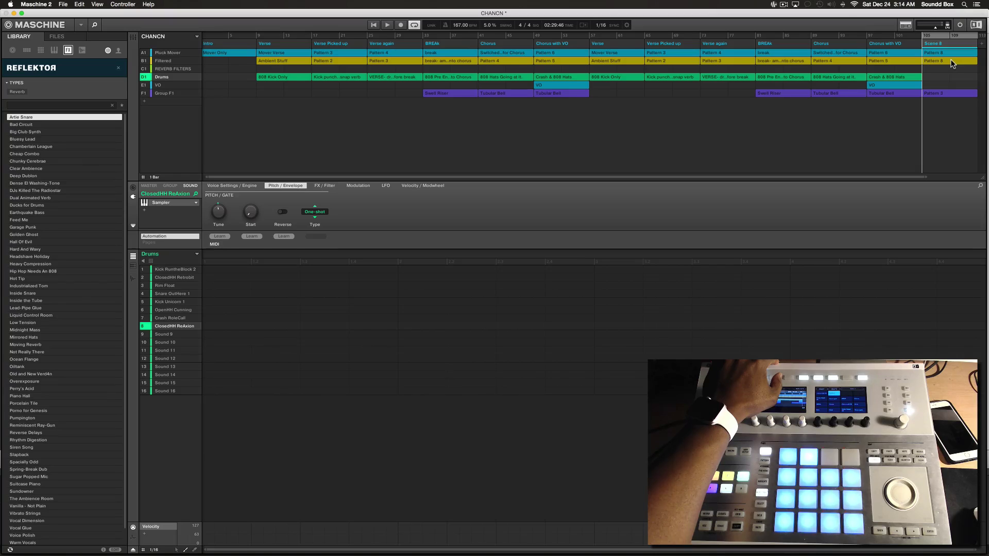
click(951, 59)
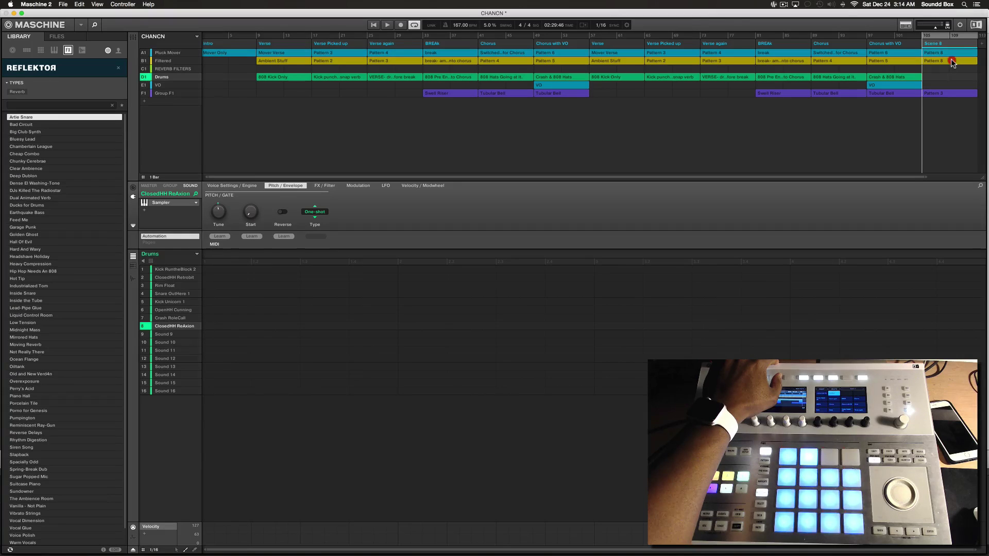
click(951, 91)
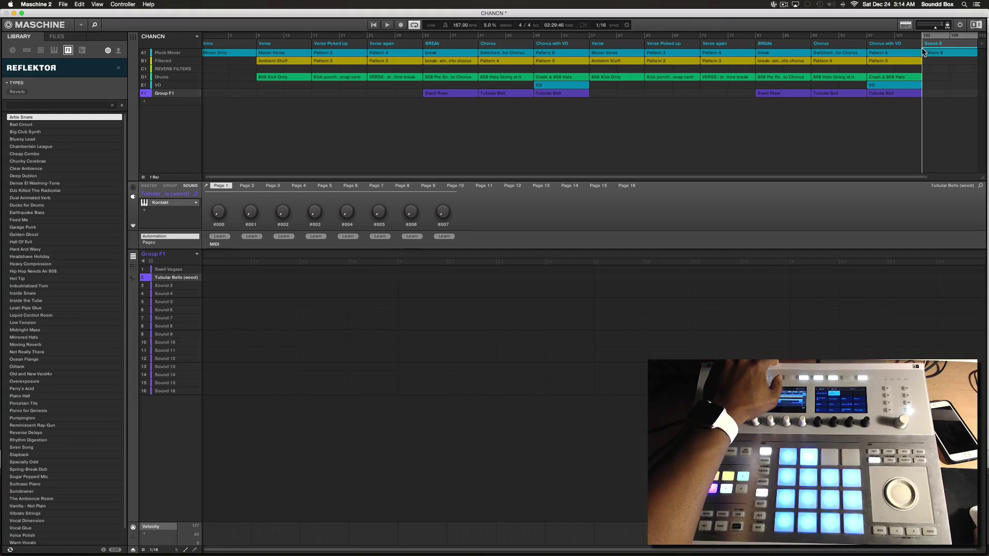
key(space)
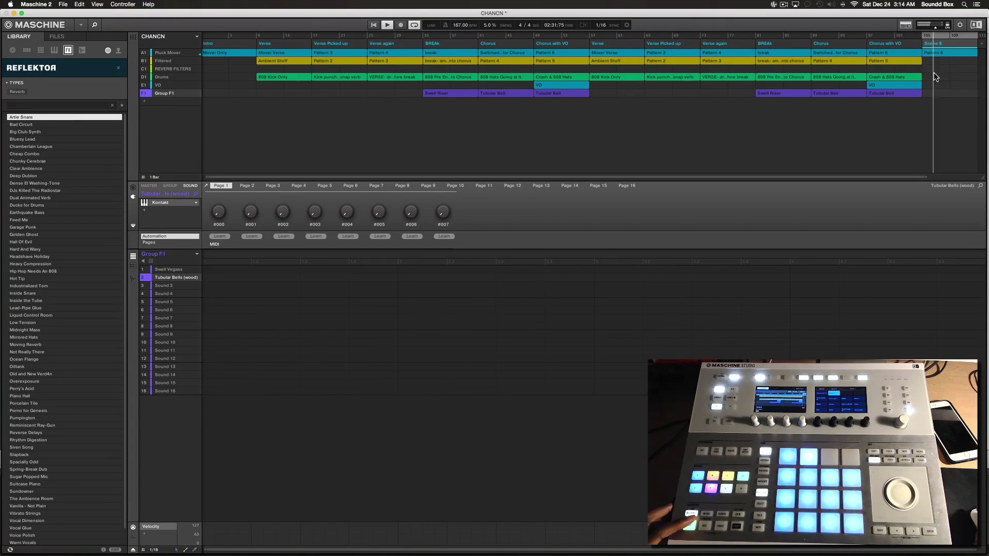
scroll(930, 73, right, 1)
scroll(930, 73, right, 2)
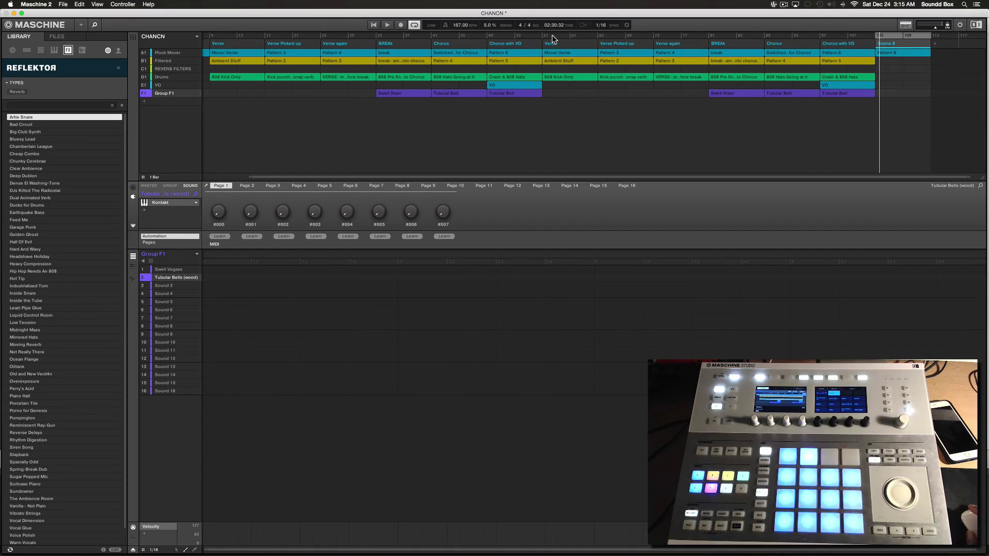
Step: Open the Default page of the preferences to view the scene duplication settings
click(433, 26)
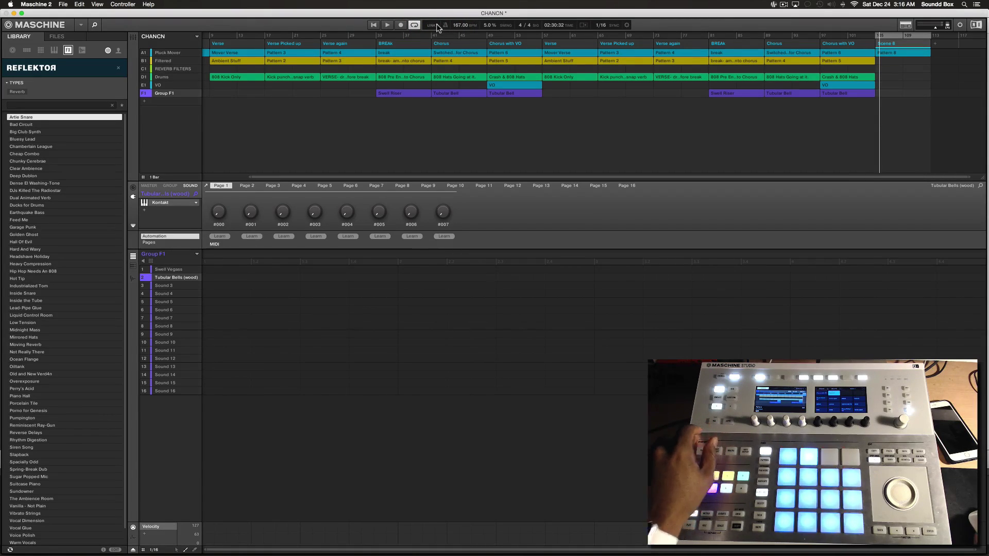
click(63, 4)
mouse_move(41, 6)
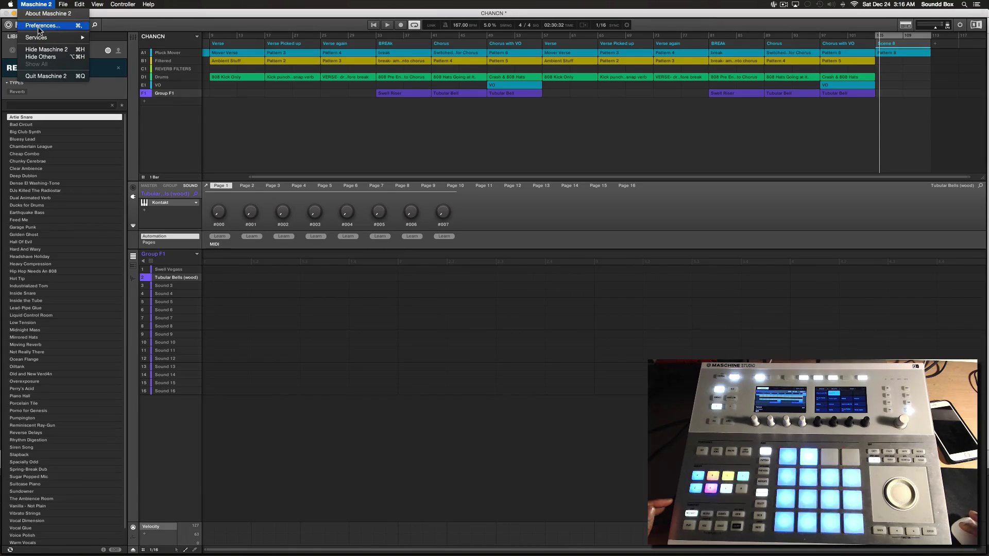
click(42, 26)
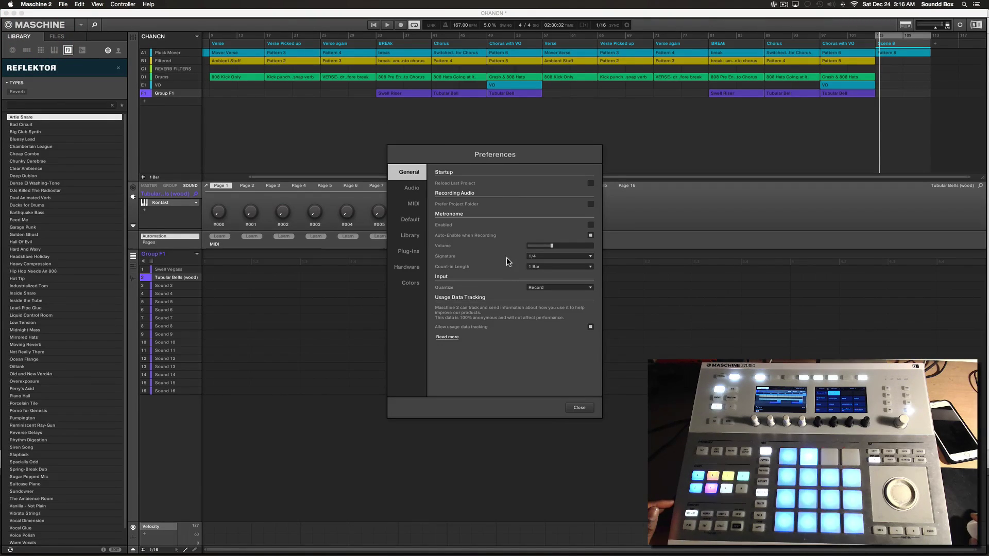
click(412, 219)
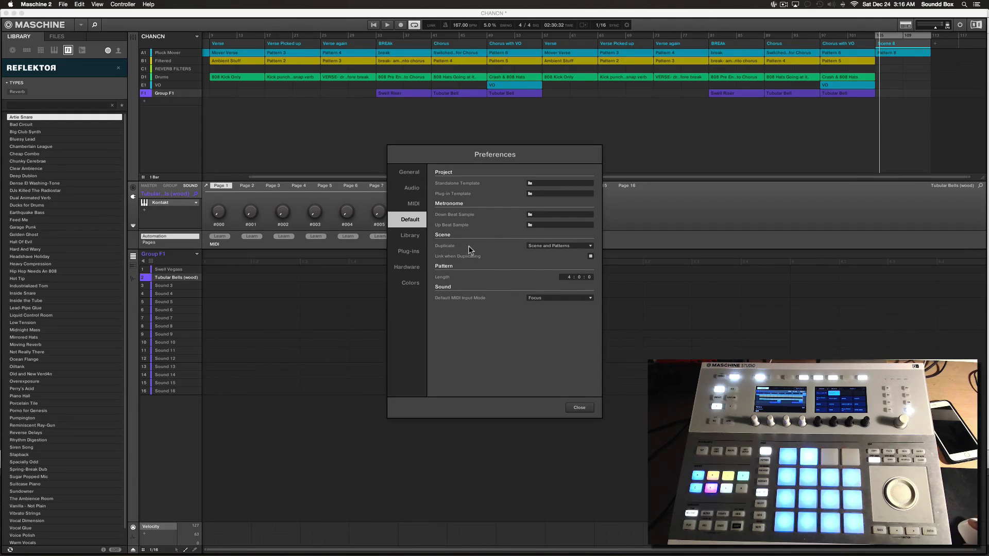
Step: Switch the default scene duplication mode to Scene Only, and set it back to Scene and Patterns
click(590, 246)
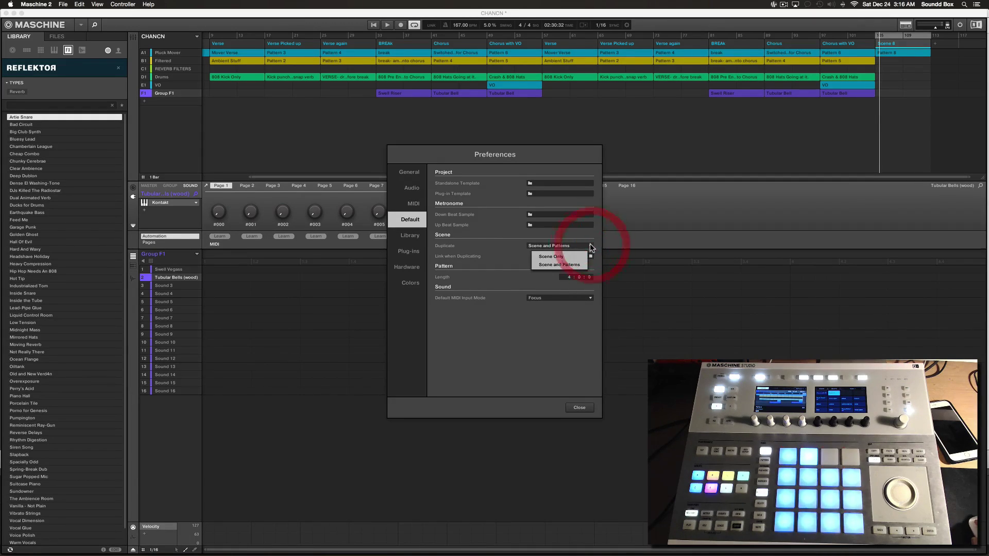
click(568, 257)
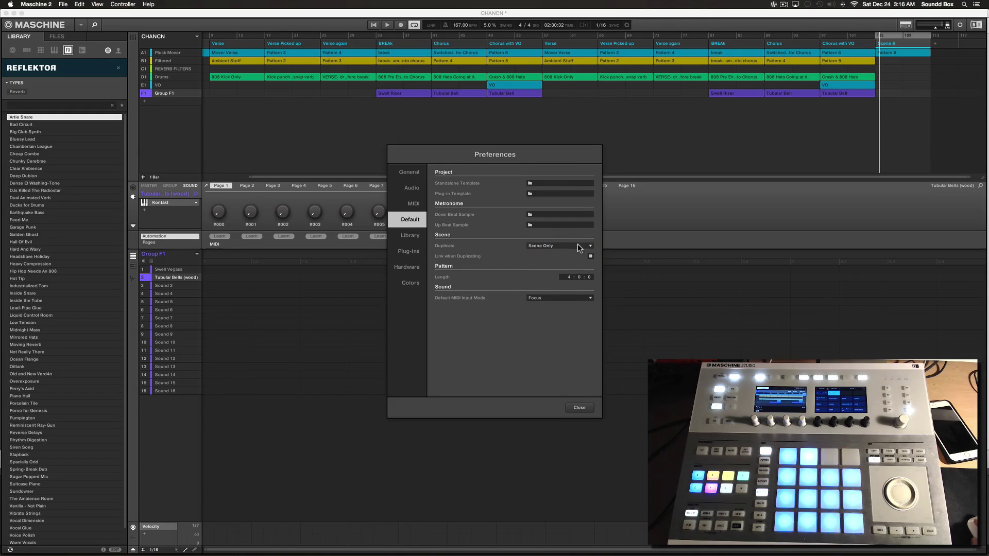
click(579, 245)
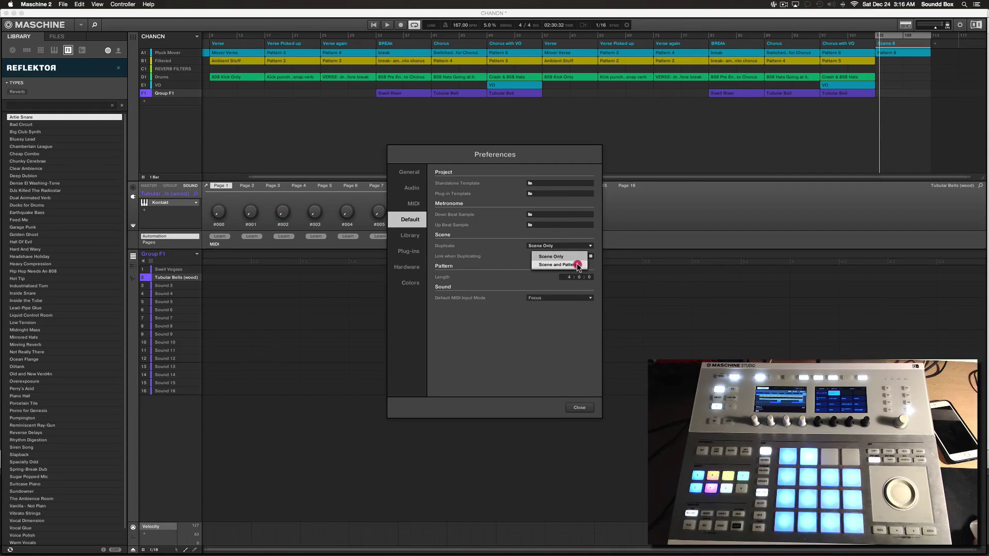
click(576, 264)
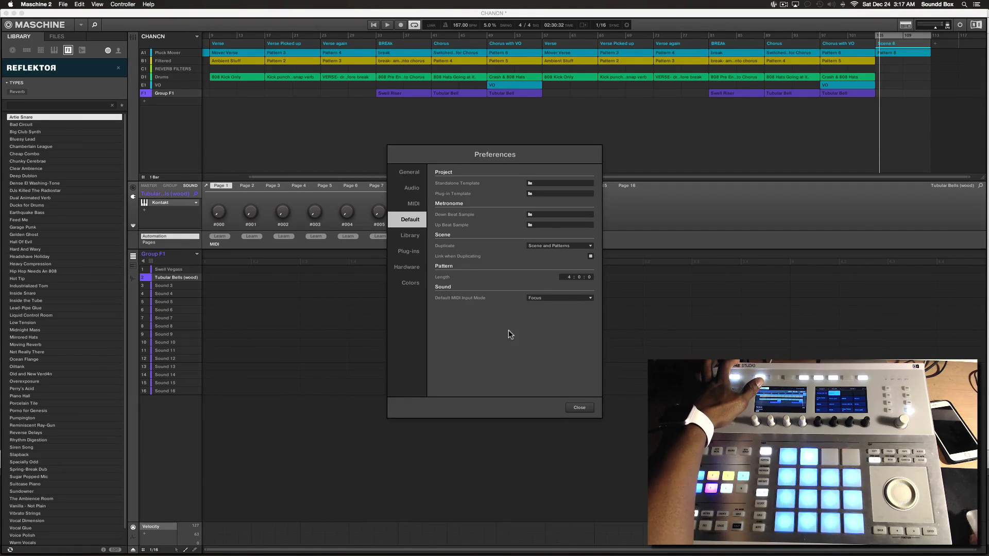
Step: Check the Default MIDI Input Mode options for sounds, and view the General page of the preferences
click(565, 297)
click(513, 280)
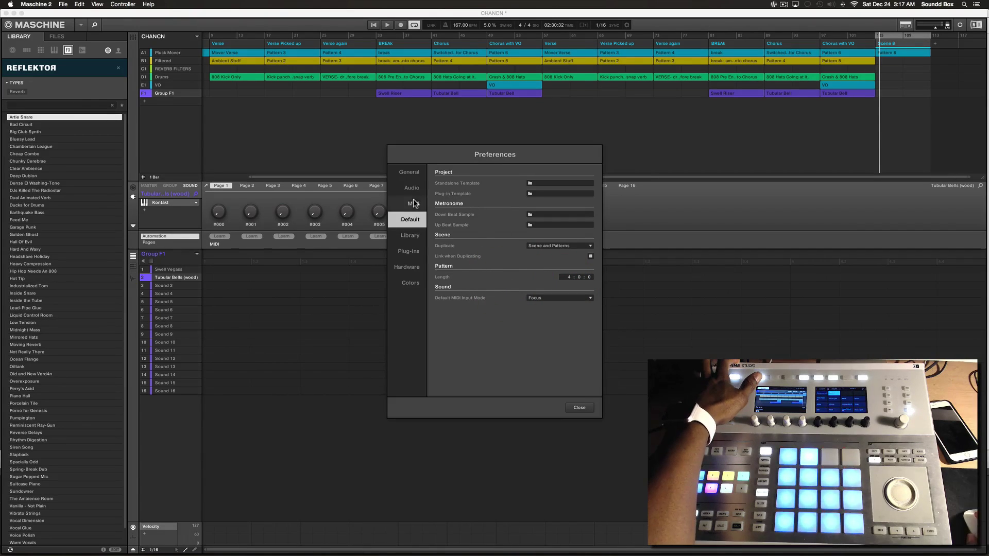
click(410, 173)
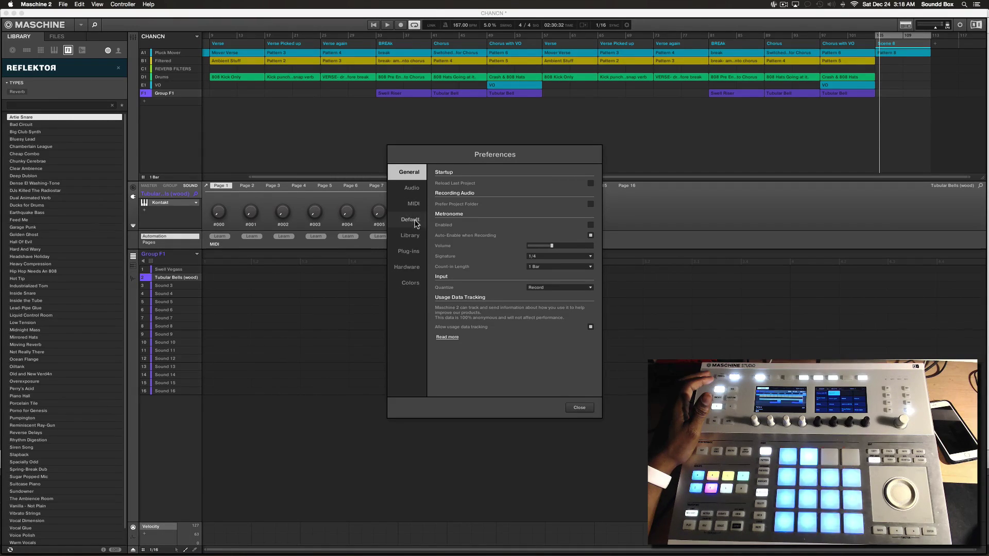
Step: Examine the Audio preferences, including the output and input routings, the buffer size and the available sample rates
click(414, 189)
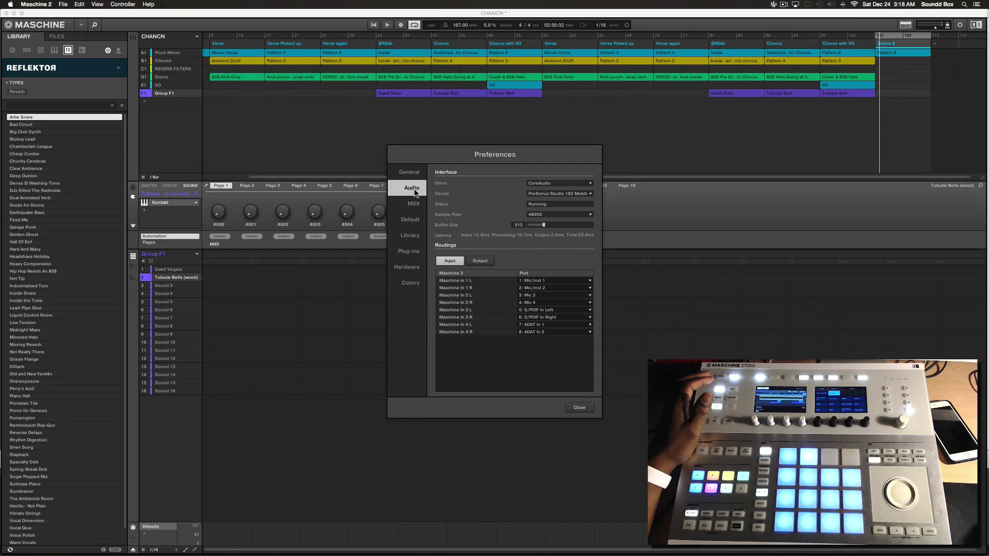
click(478, 262)
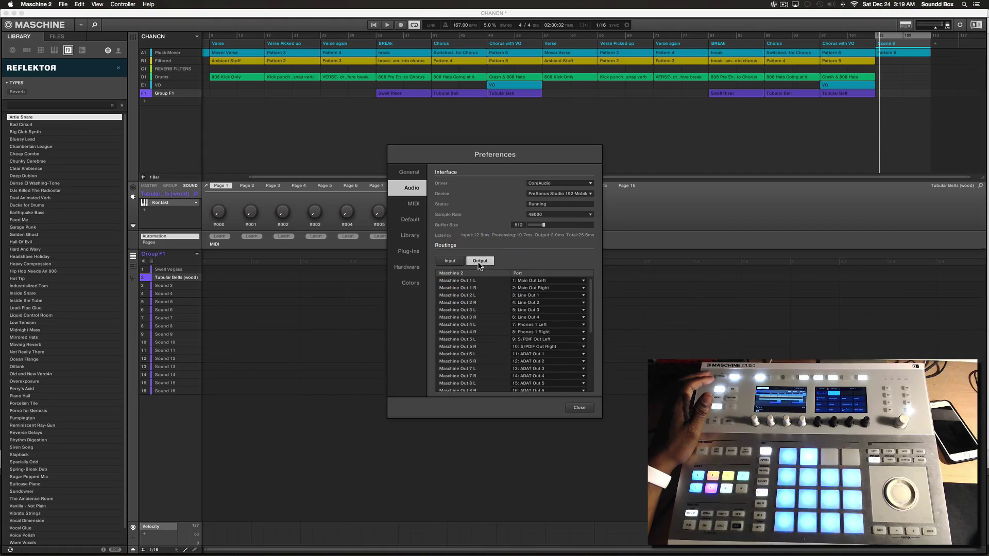
click(452, 261)
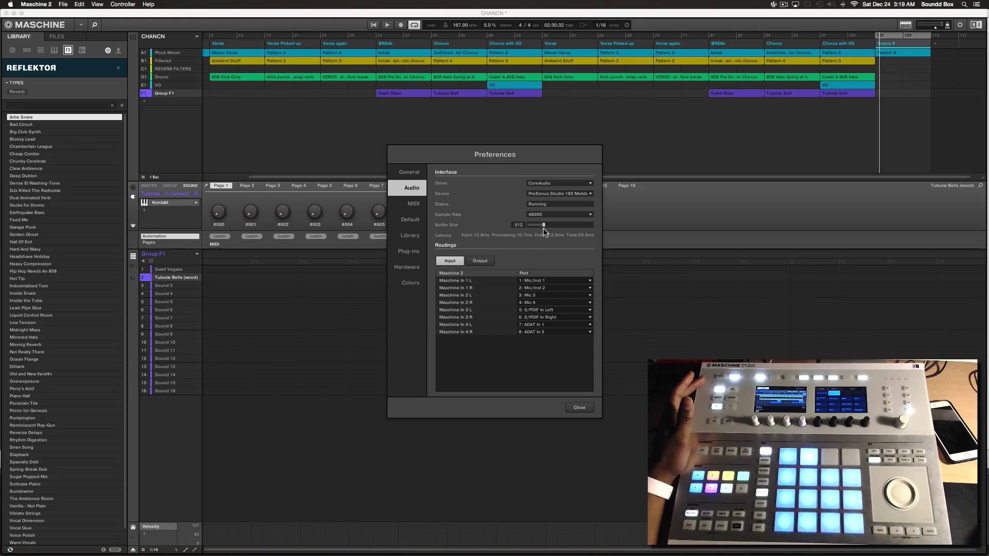
mouse_move(543, 225)
mouse_down()
mouse_move(566, 242)
mouse_move(606, 230)
mouse_move(544, 228)
mouse_up()
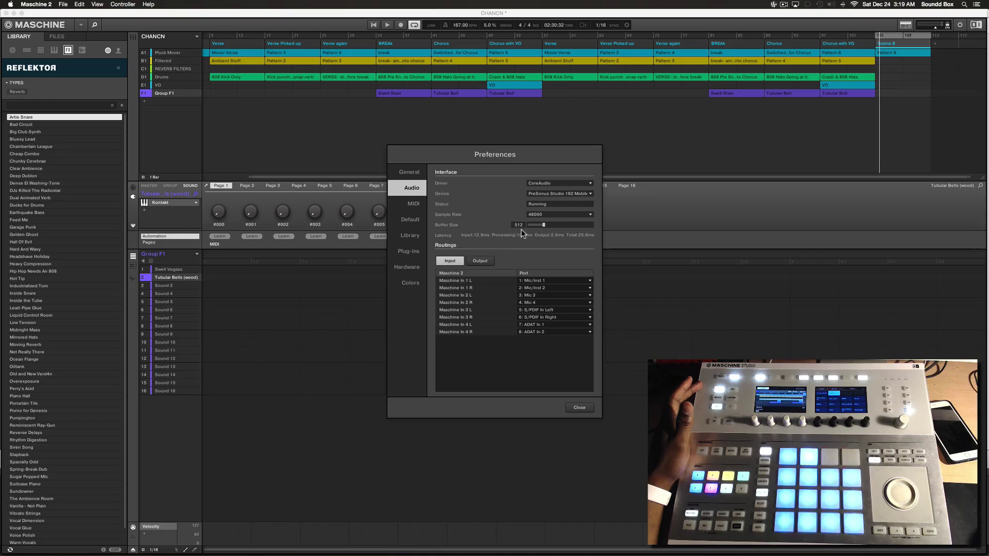
click(572, 219)
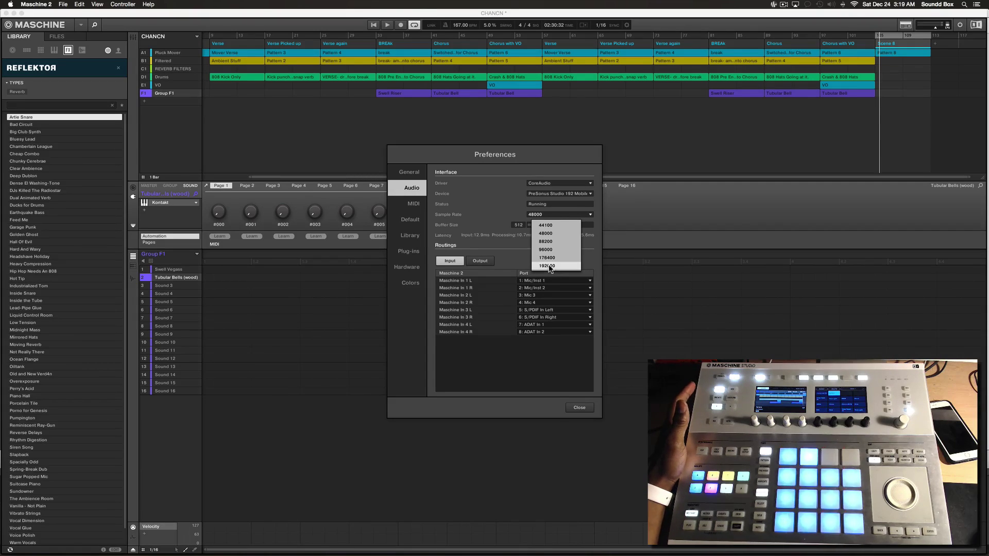
click(533, 204)
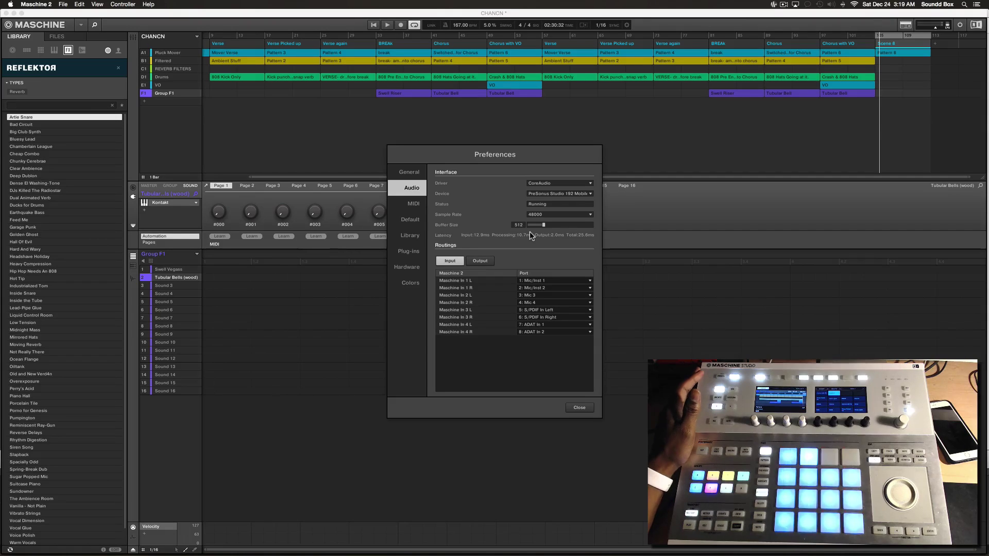
Step: Try the Built-in audio device to check its sample rates, and reselect PreSonus Studio 192 Mobile
click(558, 193)
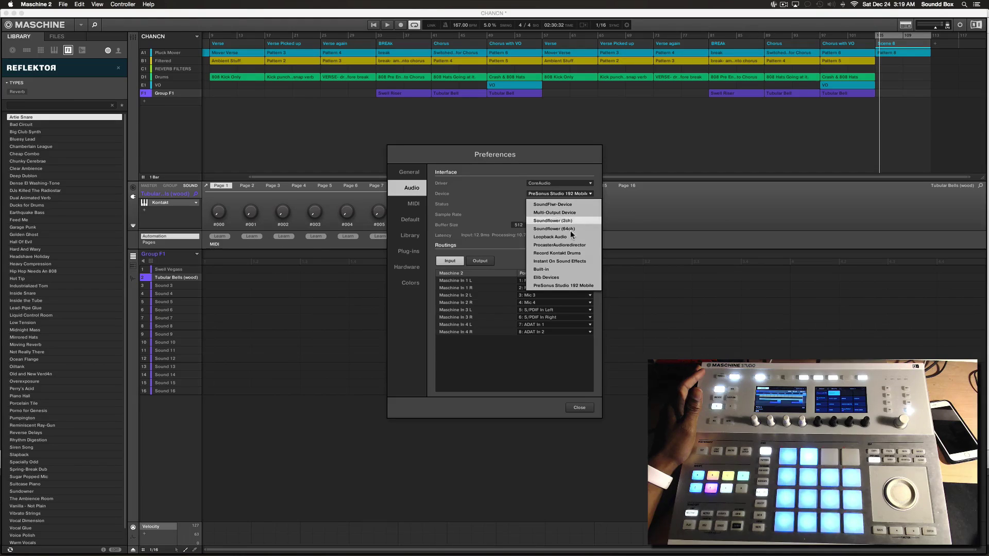
click(562, 268)
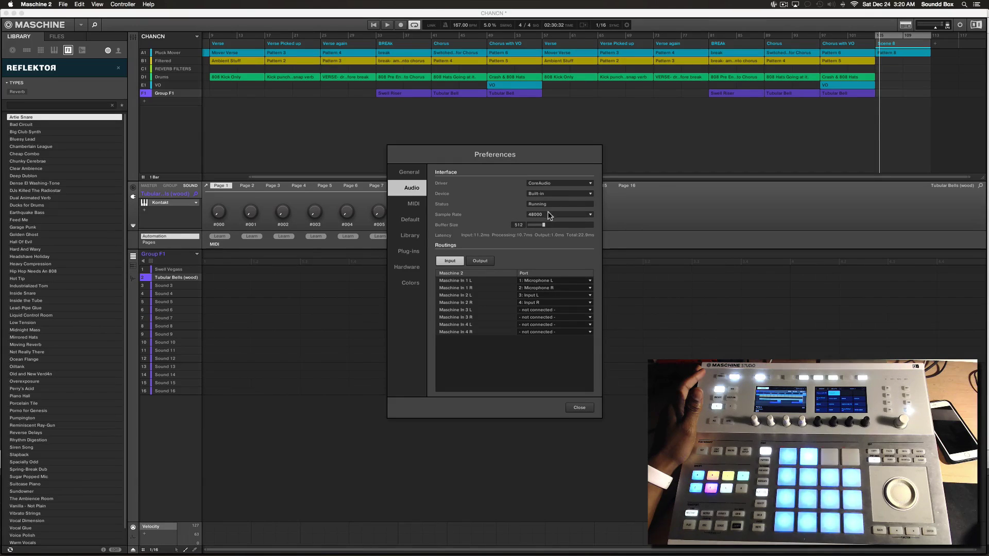
click(549, 215)
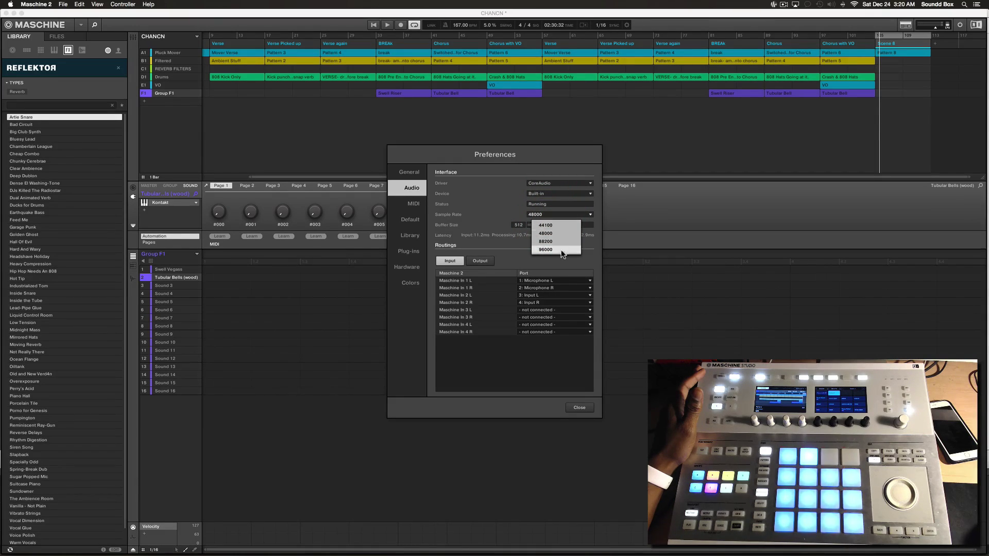
click(549, 203)
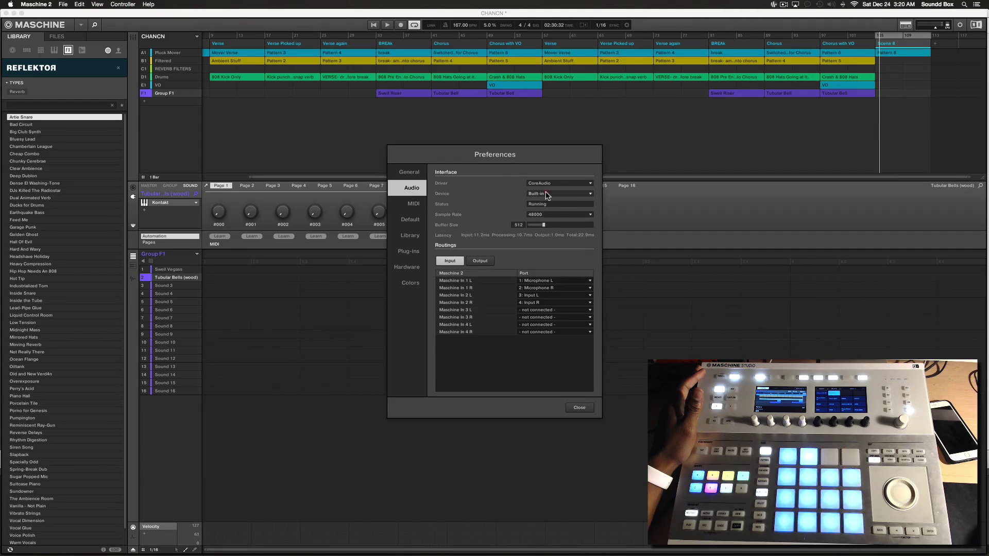
click(548, 193)
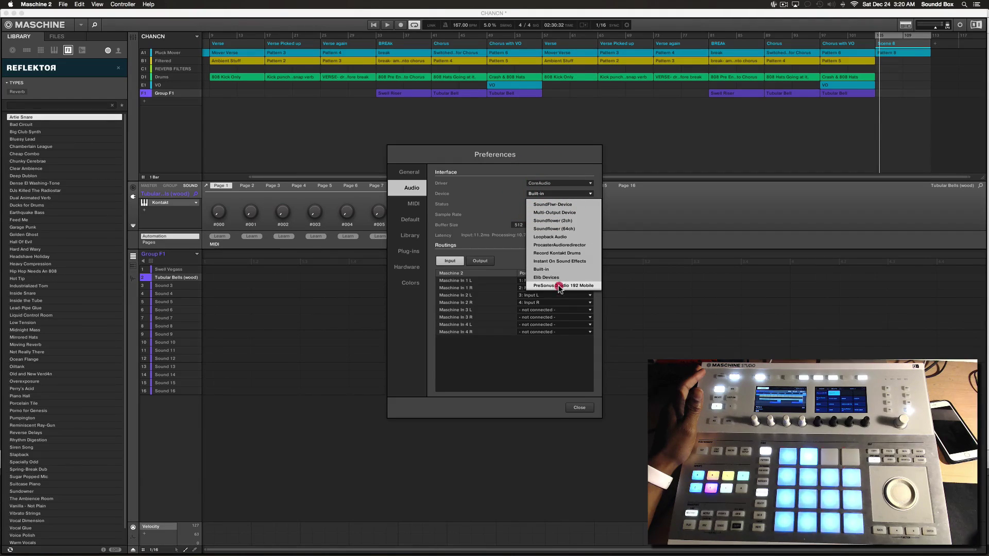
click(553, 286)
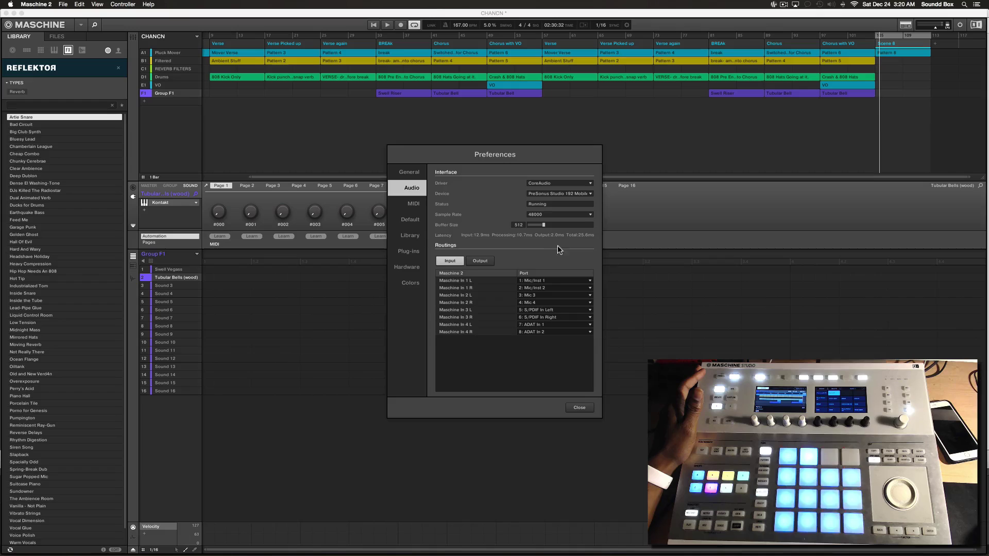
Step: Review the list of audio devices and the sample rates offered for the PreSonus Studio 192 Mobile
click(545, 193)
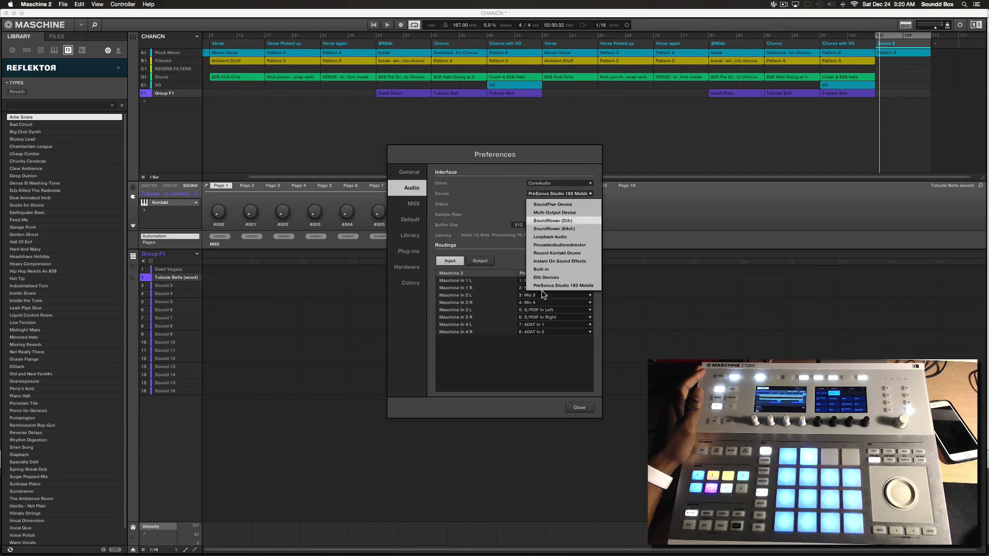
click(494, 203)
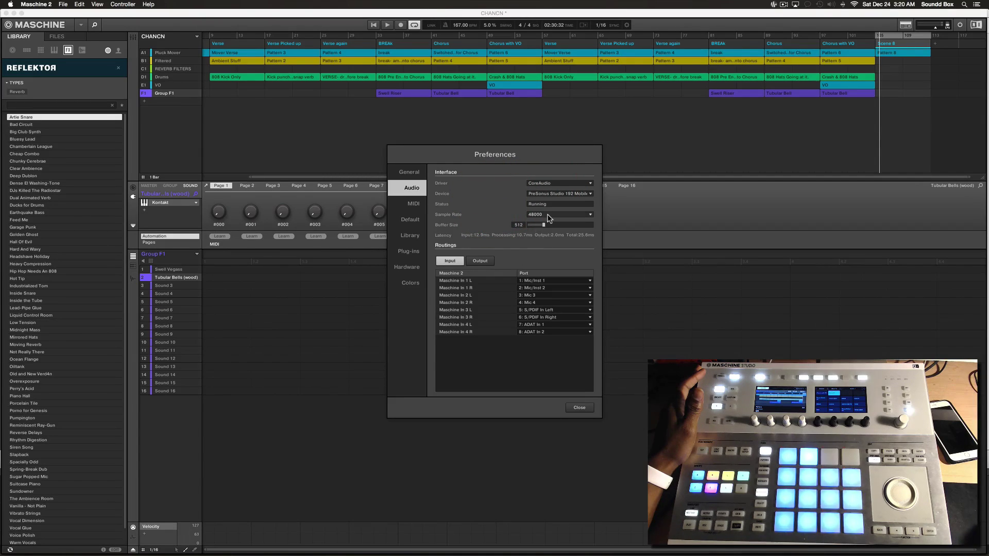
click(546, 214)
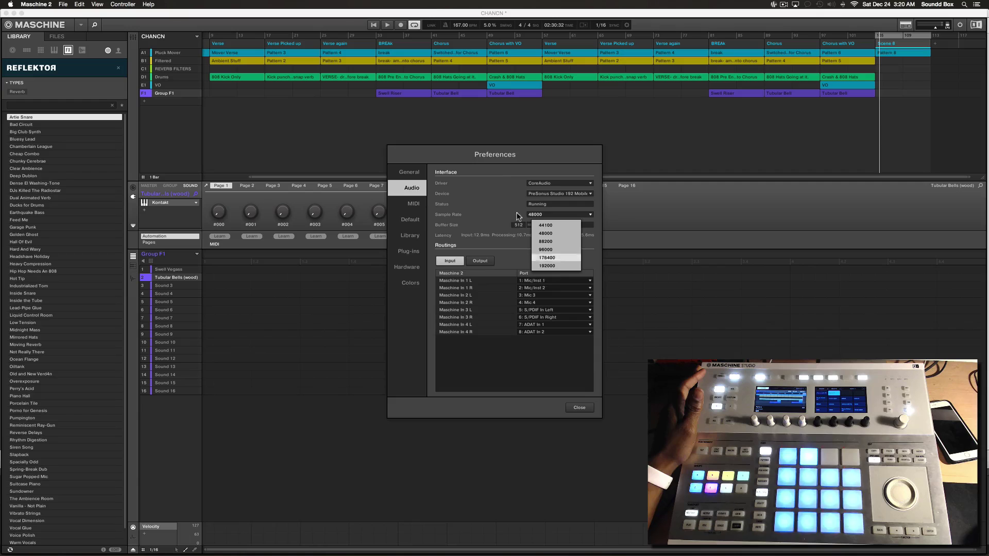
click(506, 184)
Step: View the sync and input device settings on the MIDI page, and close the preferences
click(420, 205)
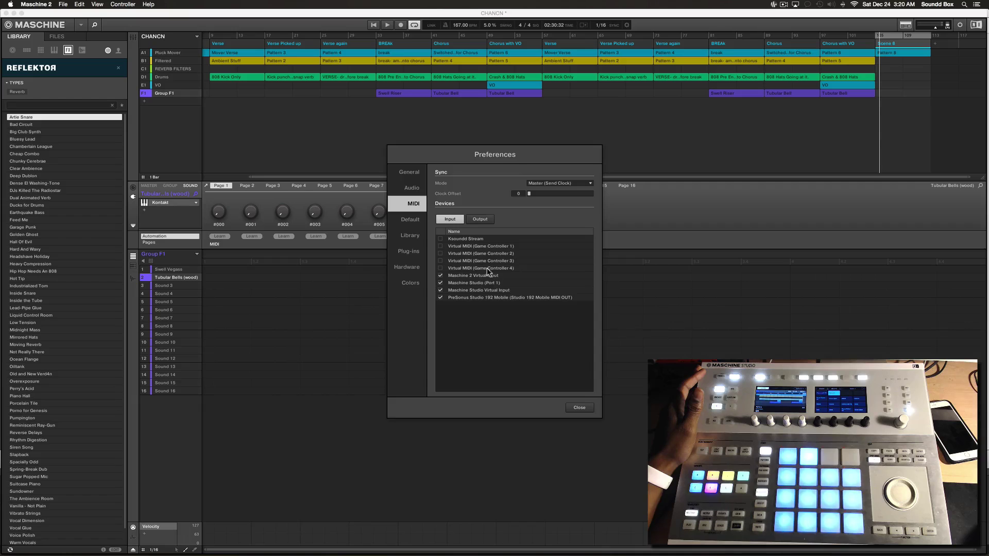
click(578, 409)
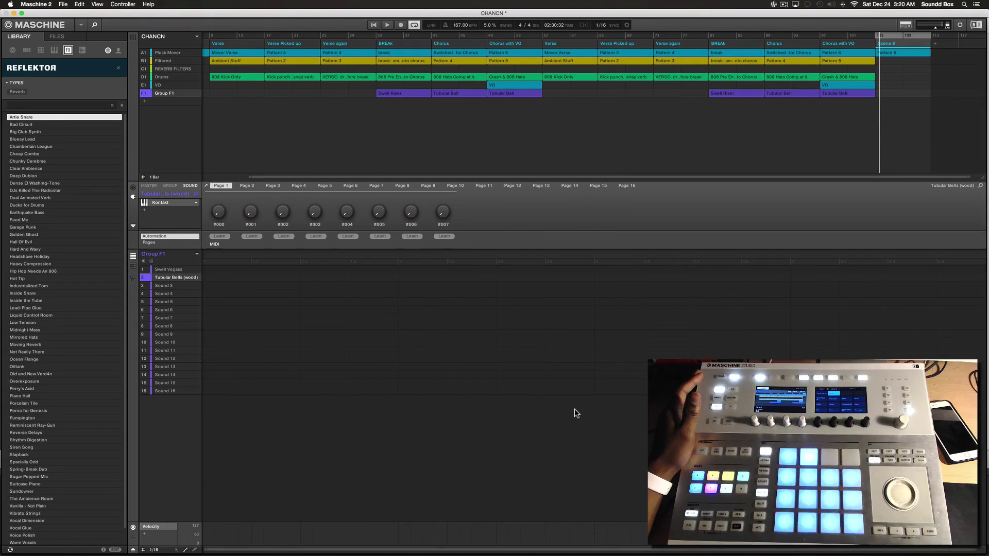